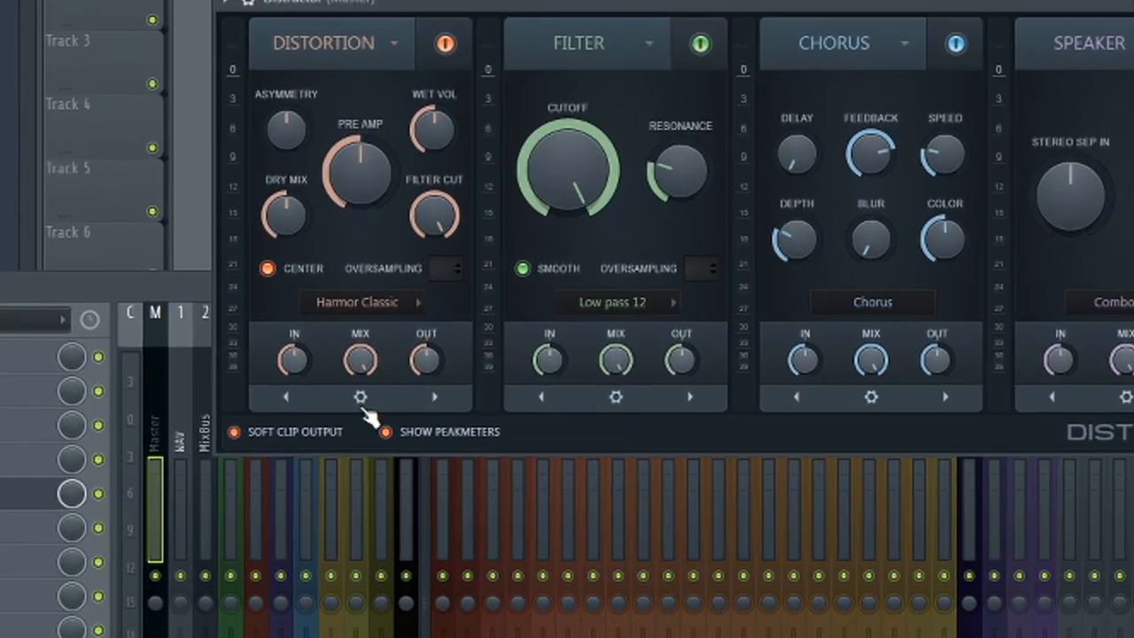
Step: Examine the distortion types and the filter types offered in the Distructor effect on the Master track
click(397, 306)
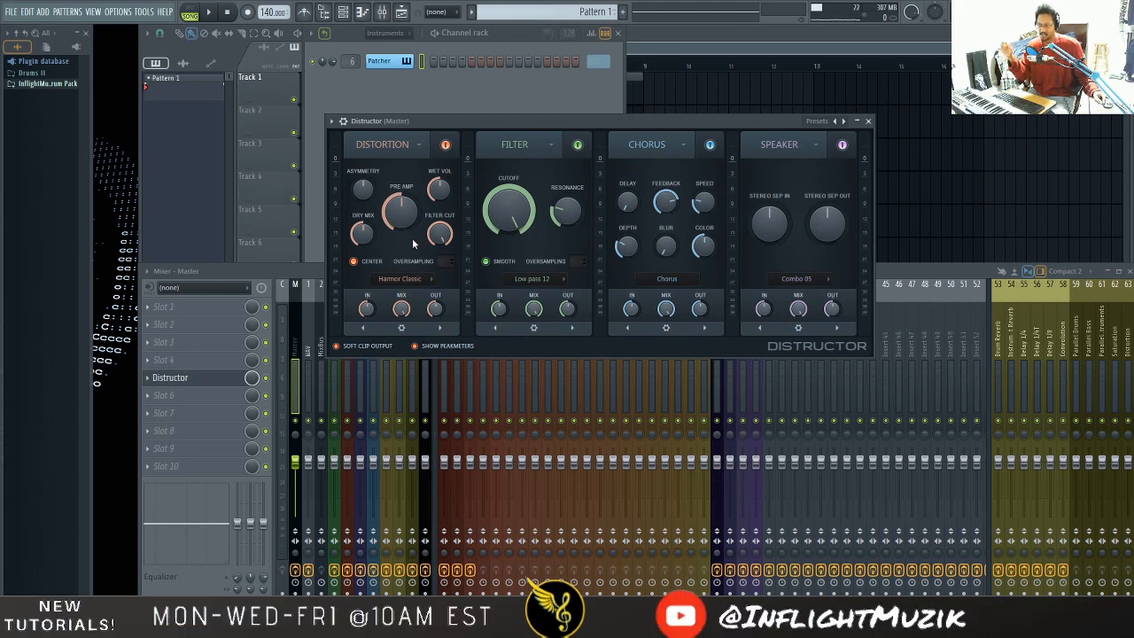
click(409, 278)
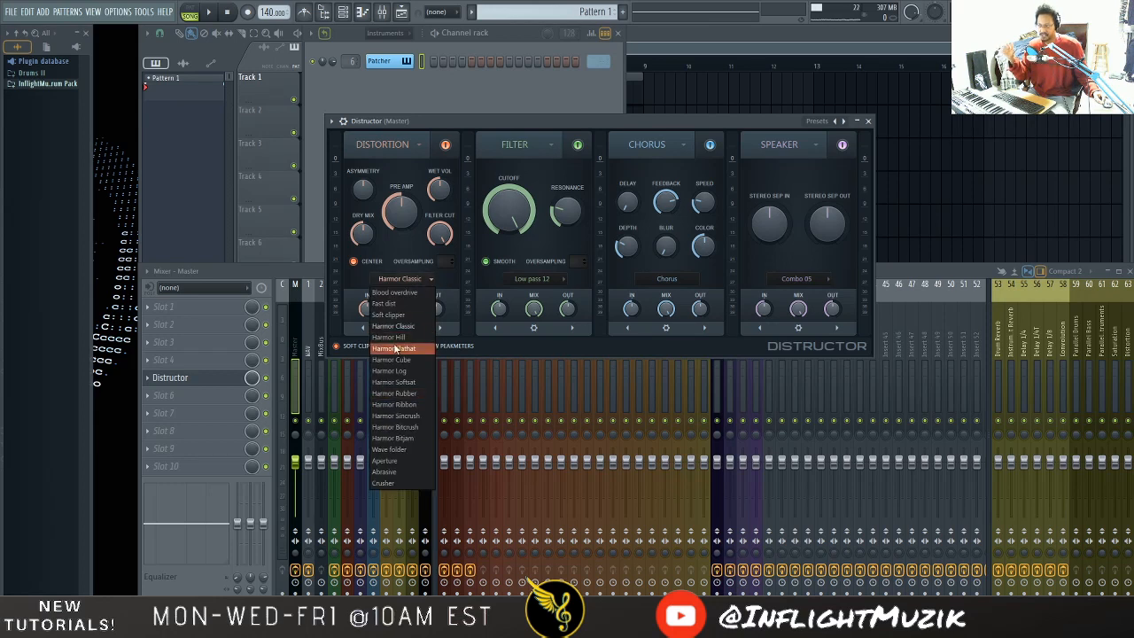
click(423, 139)
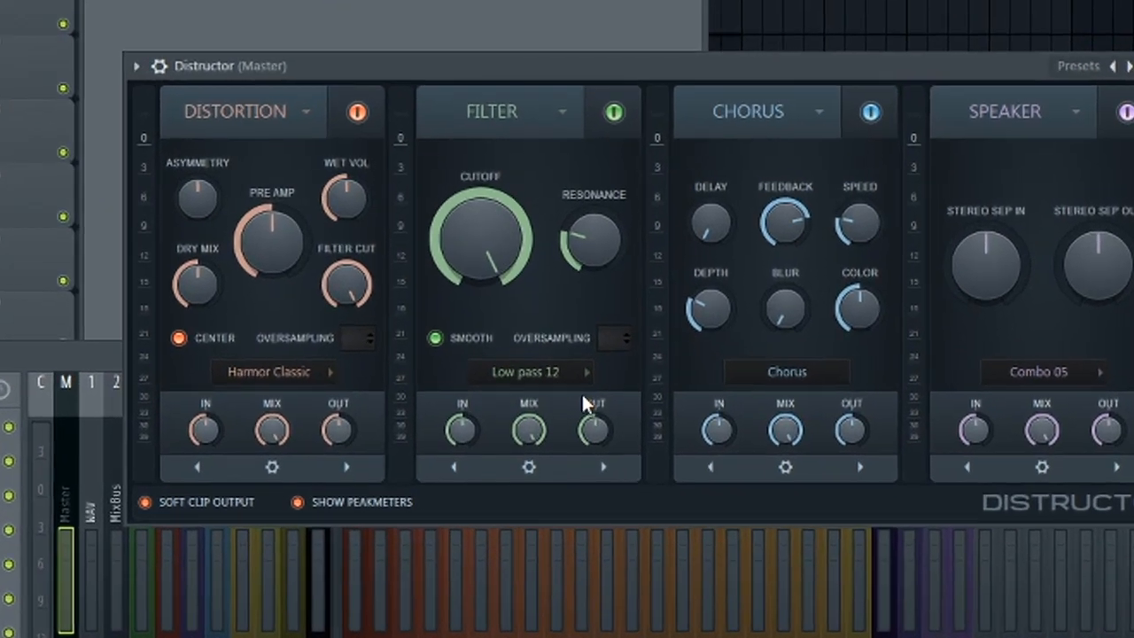
click(574, 334)
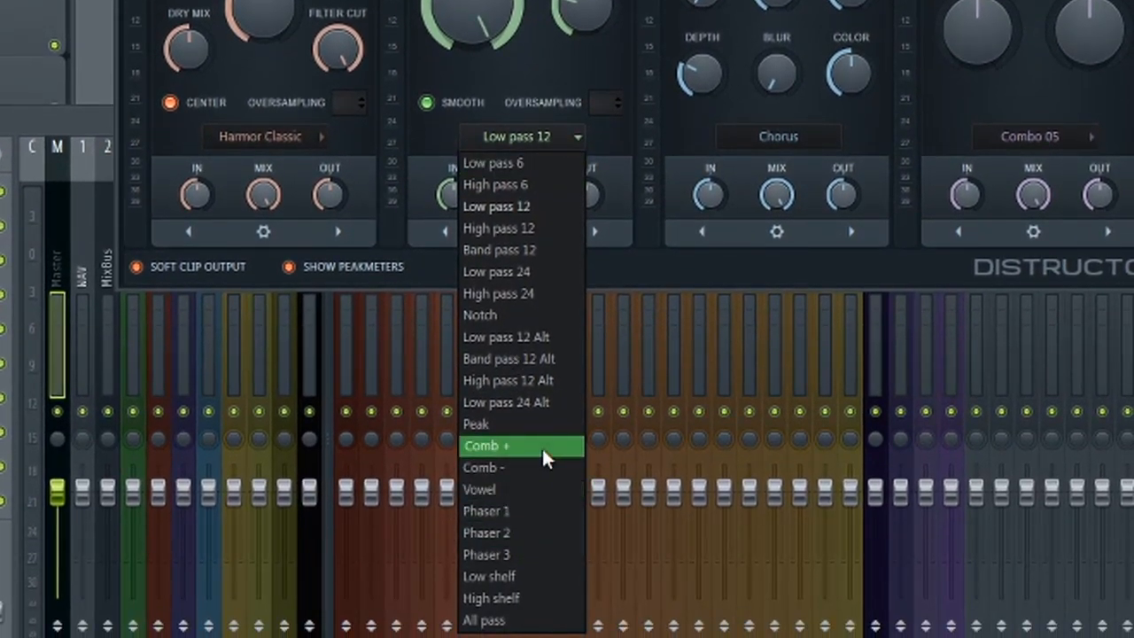
click(613, 42)
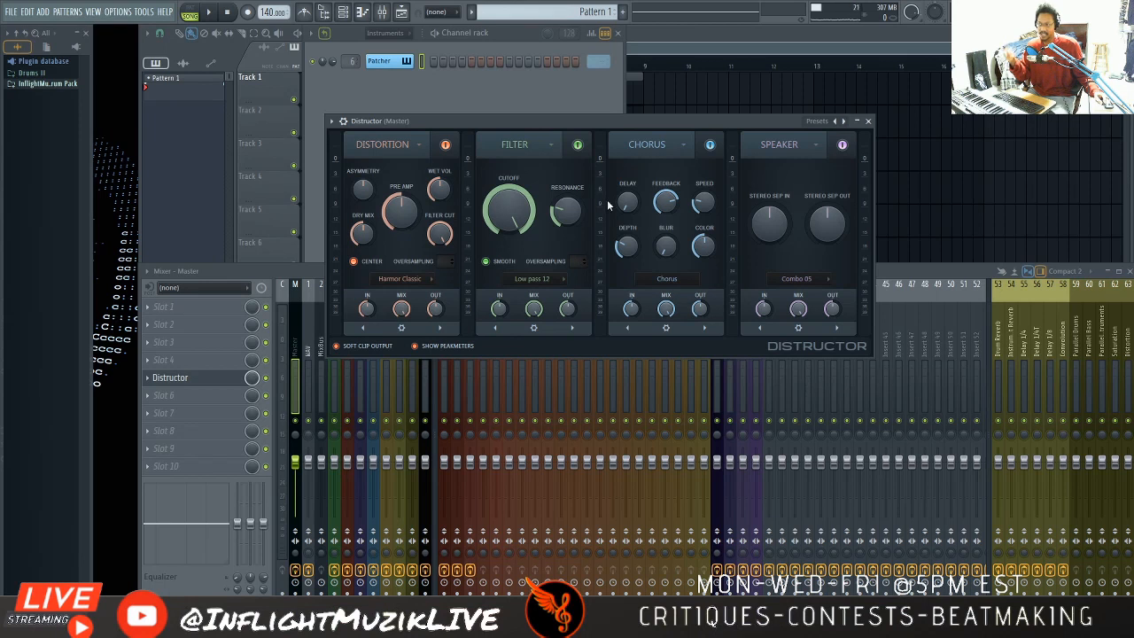
click(563, 279)
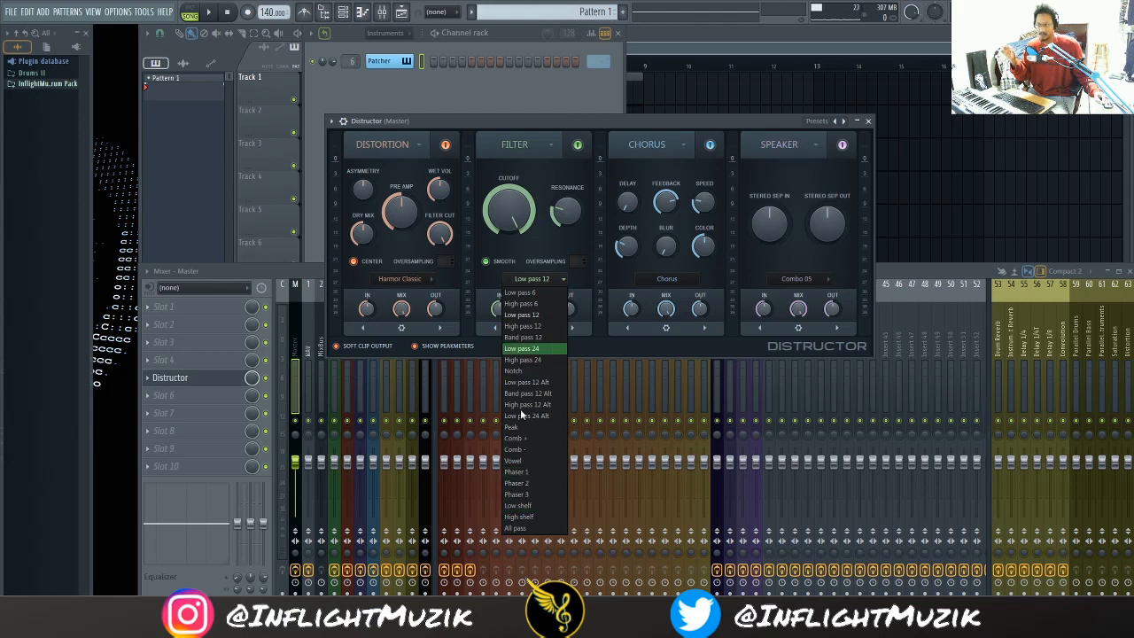
click(546, 124)
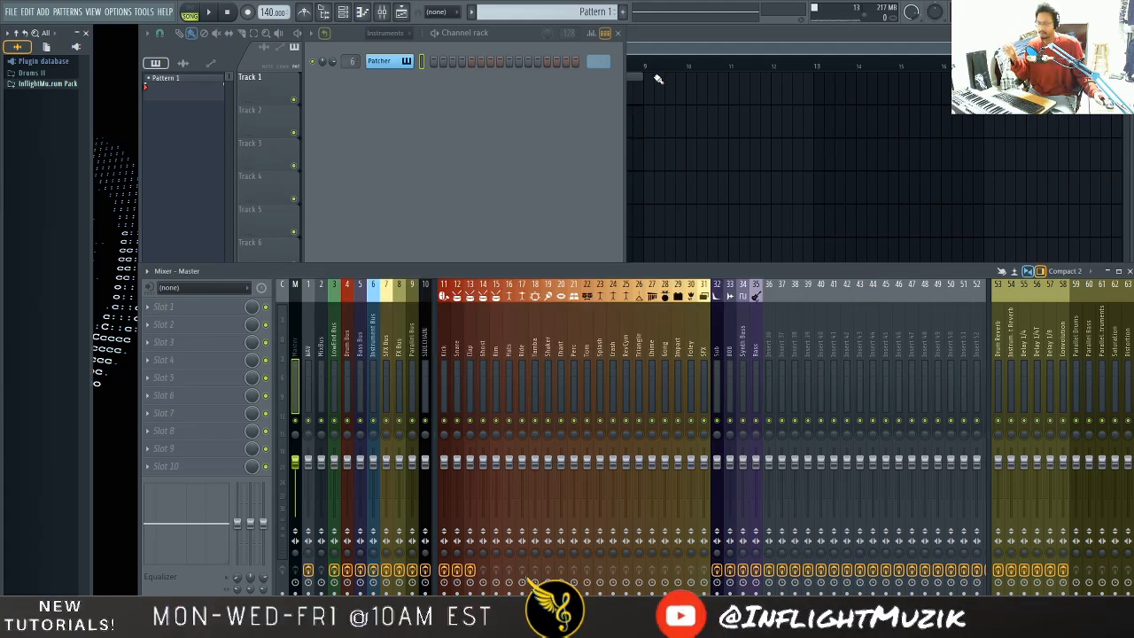
Step: Place D#3, G3 and C#4 notes at separate positions in the first bar of the Patcher's piano roll
click(363, 13)
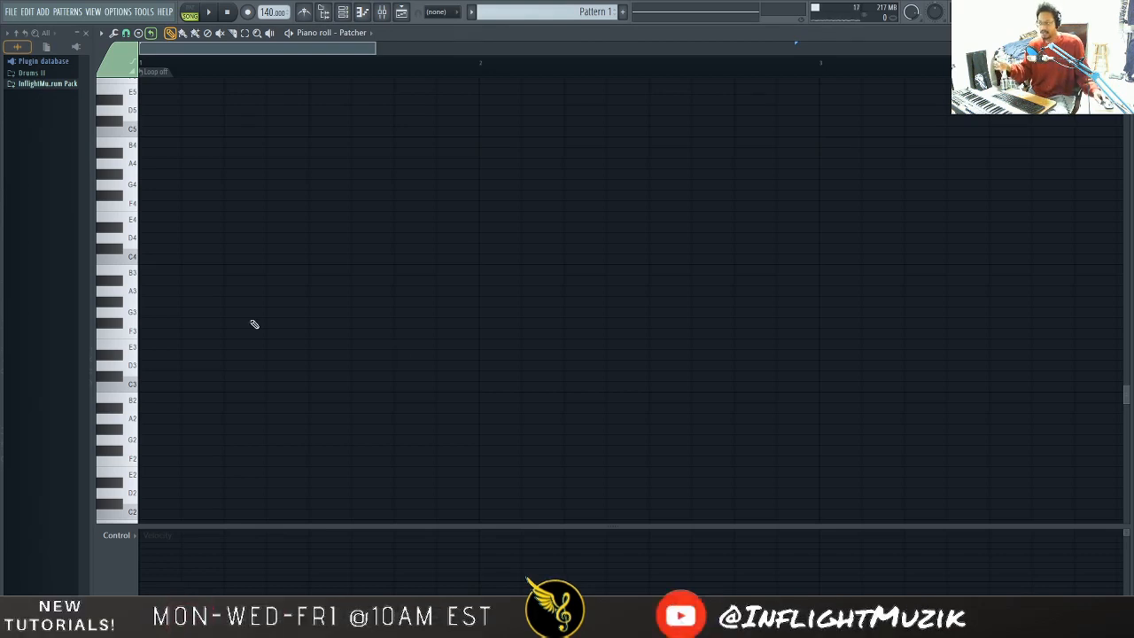
key(F6)
drag(341, 103, 426, 129)
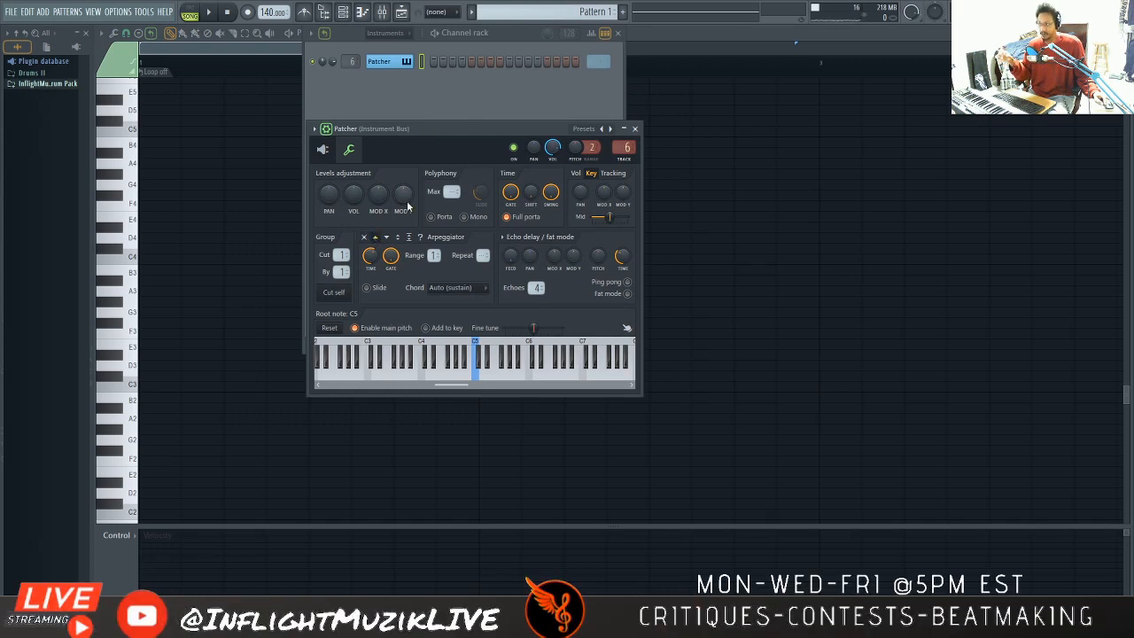
key(Escape)
drag(189, 342, 157, 353)
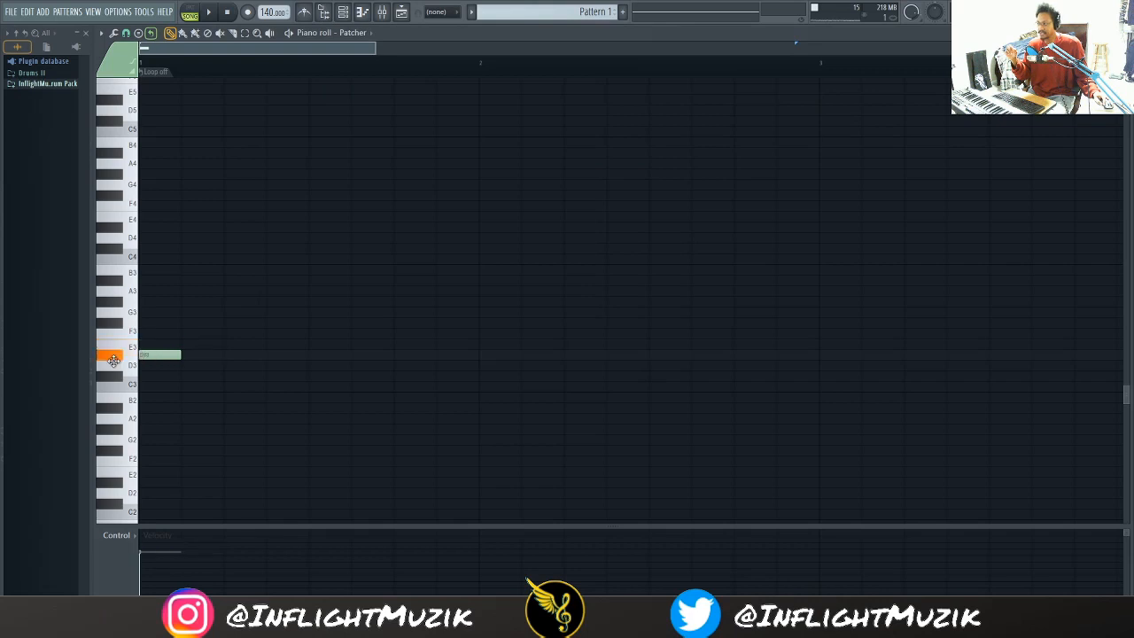
drag(184, 312, 204, 314)
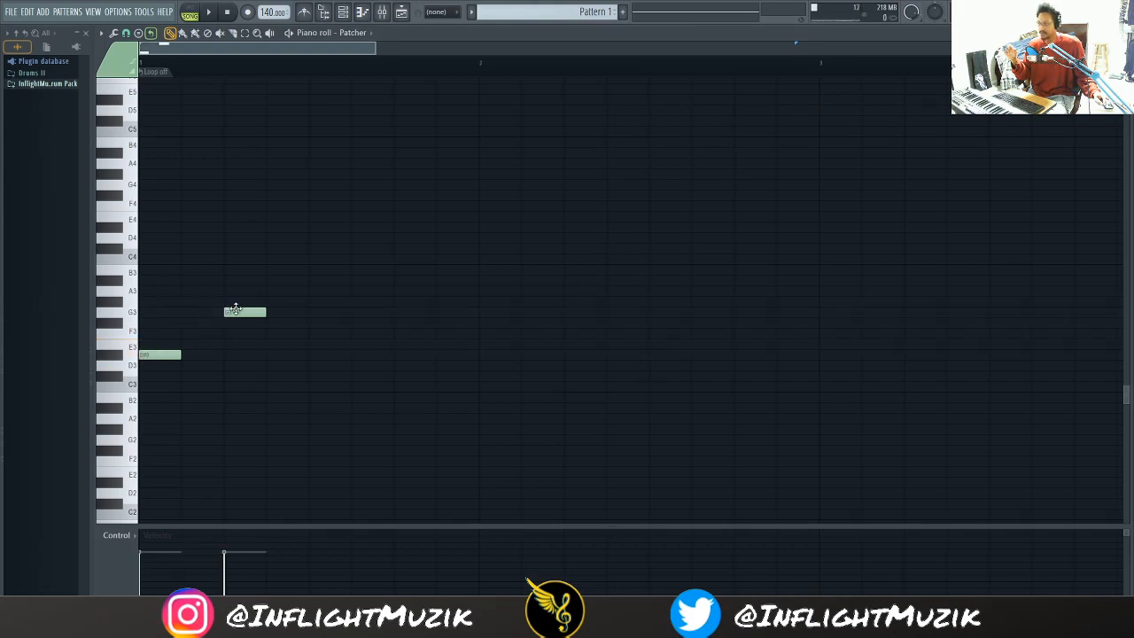
click(414, 249)
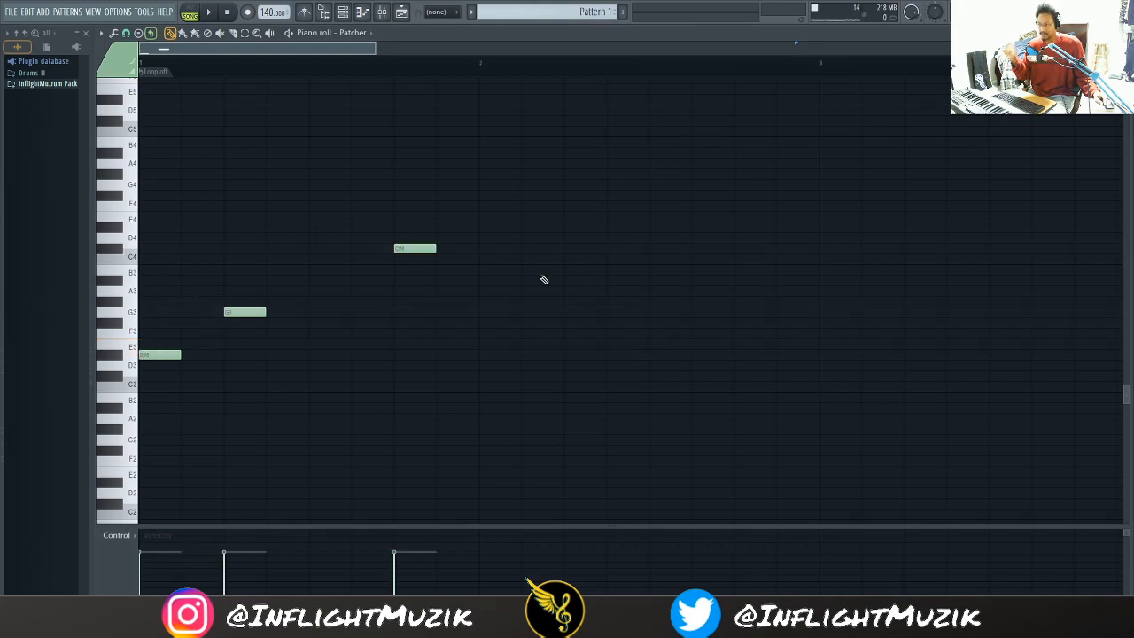
Step: Check the destinations offered for burning the Patcher channel's MIDI, and return to its piano roll
key(F6)
right_click(249, 59)
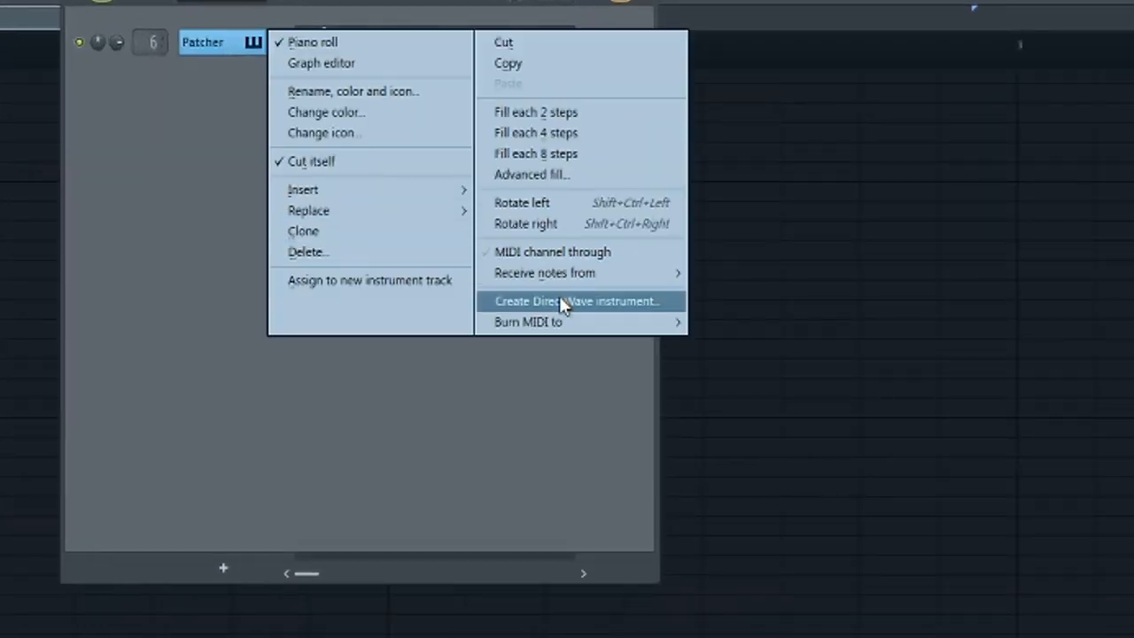
mouse_move(560, 325)
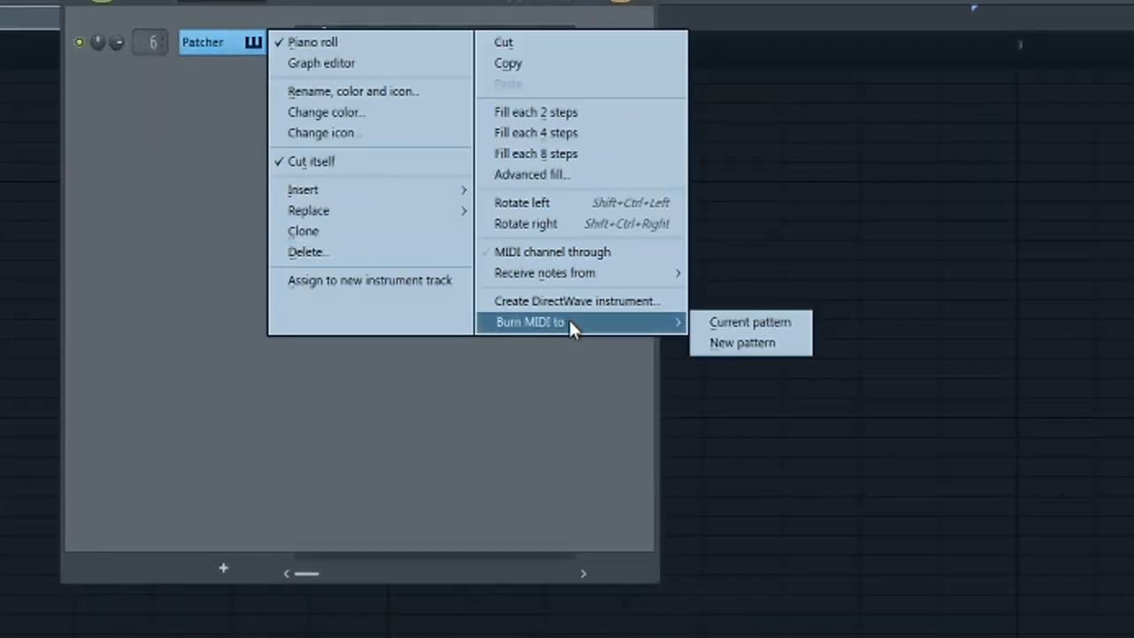
click(207, 83)
click(239, 59)
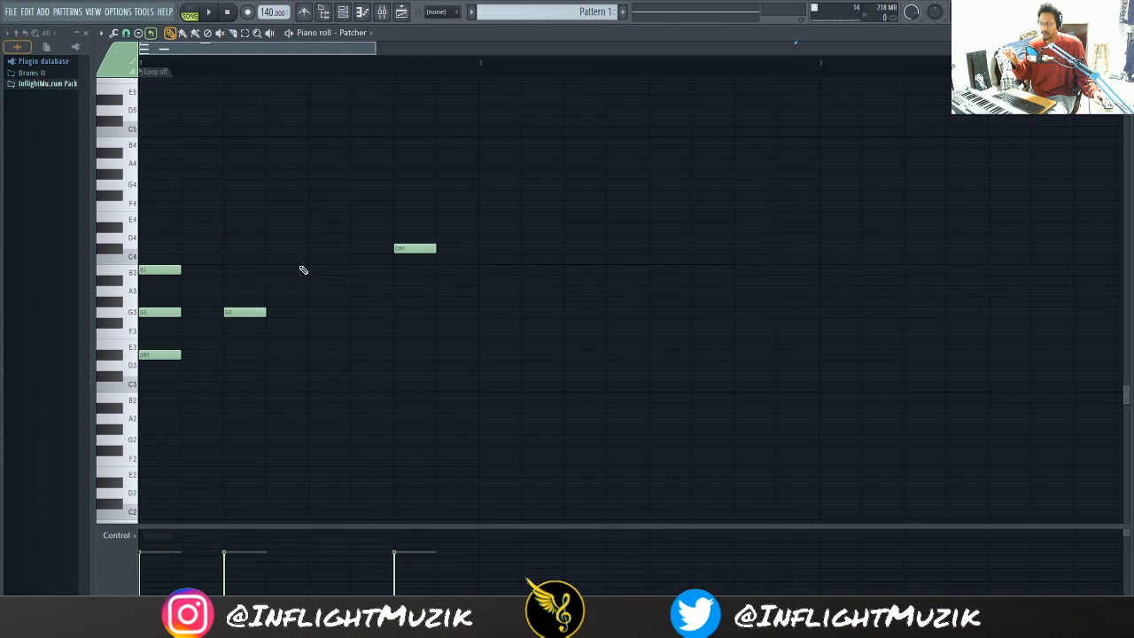
Step: Move the opening chord's top note up to D4 and its middle note up to A3
drag(161, 273, 163, 239)
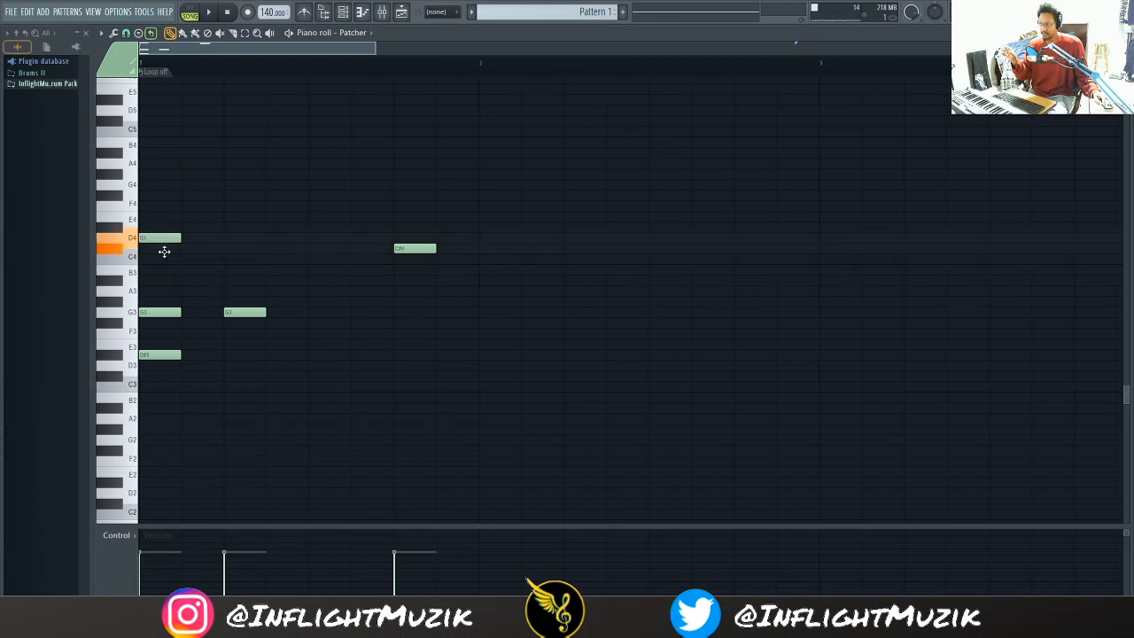
drag(159, 312, 159, 291)
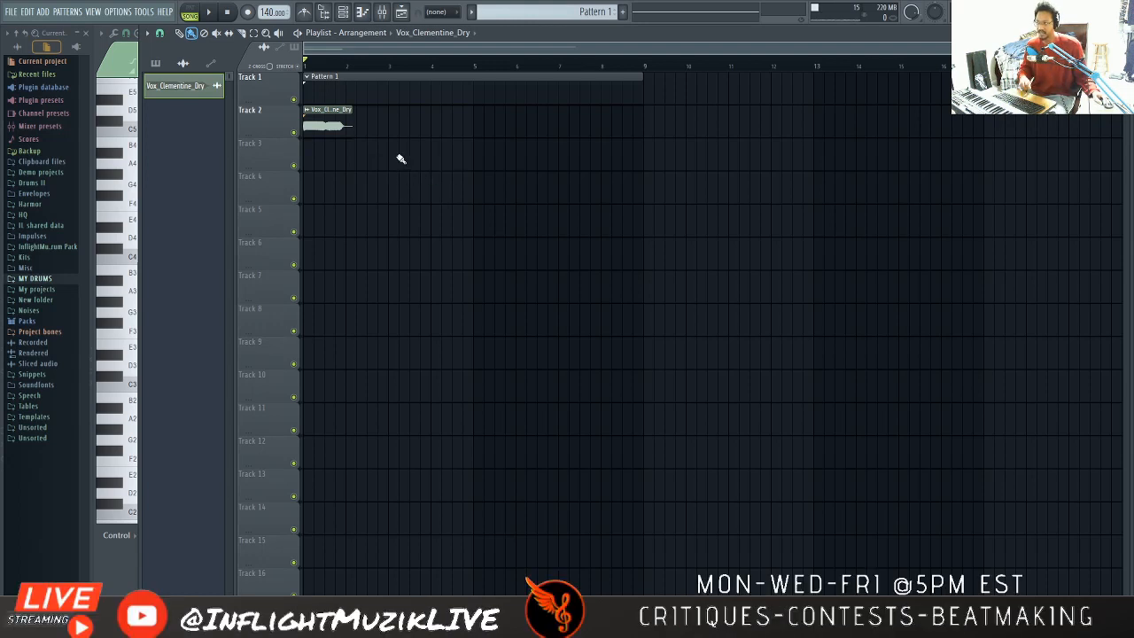
Step: Open the Vox_Clementine_Dry clip's sample in the time warper and warp its timing with a marker at the vocal's dip
double_click(327, 127)
drag(249, 106, 546, 119)
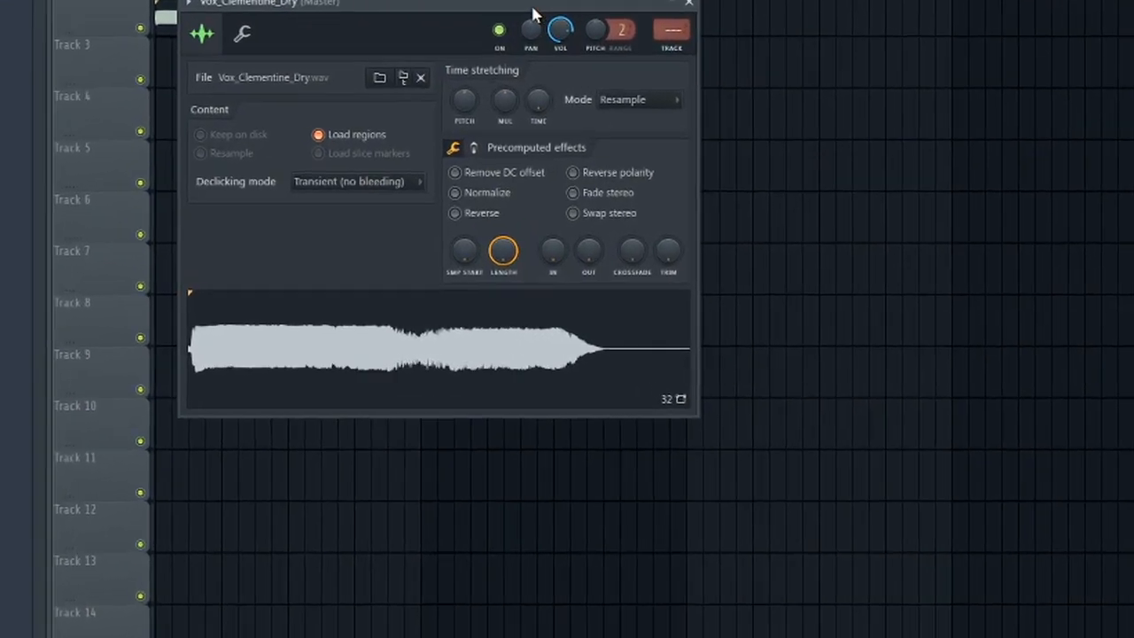
right_click(373, 363)
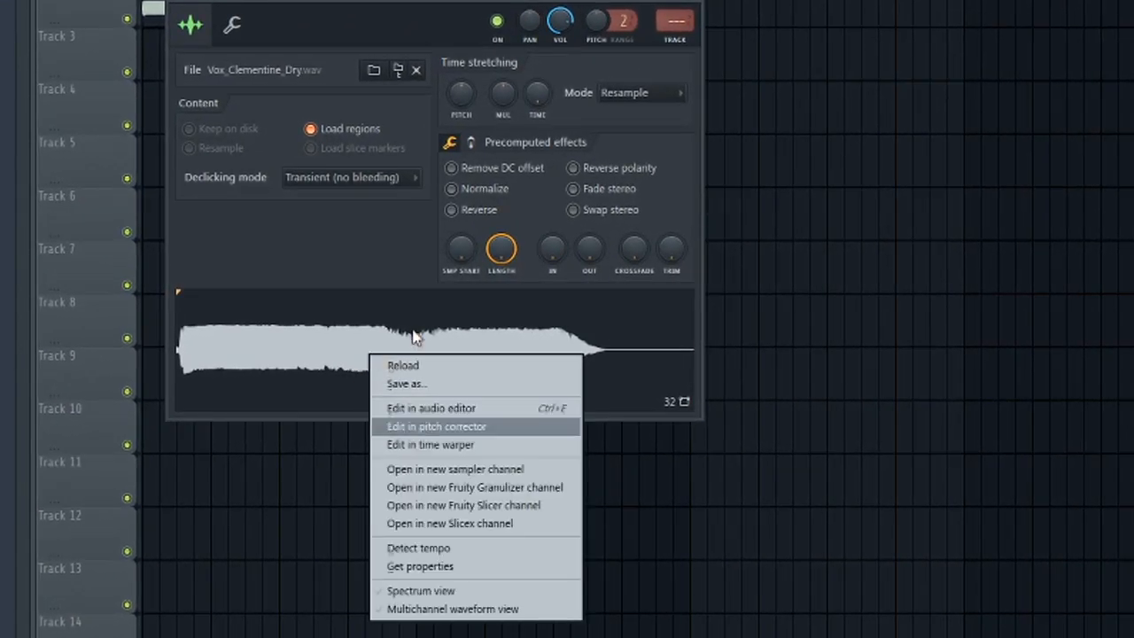
click(443, 446)
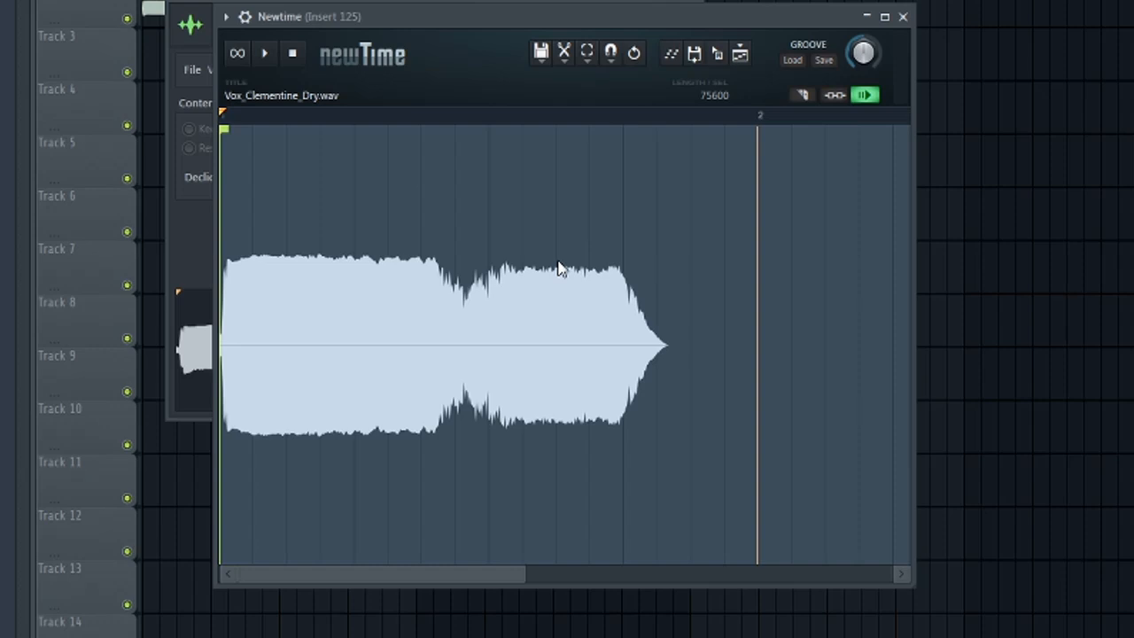
double_click(464, 114)
mouse_move(657, 131)
mouse_down()
mouse_move(729, 132)
mouse_move(558, 133)
mouse_move(572, 167)
mouse_move(617, 167)
mouse_move(587, 169)
mouse_up()
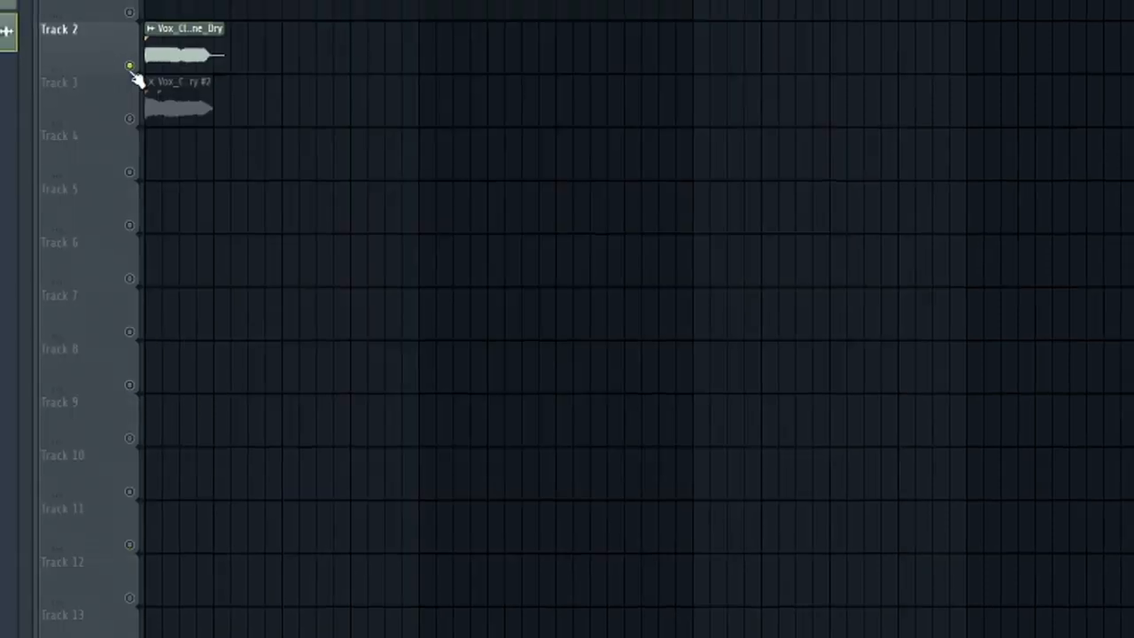
Step: Audition the original vocal on Track 2 and the warped copy on Track 3 separately, and undo adding the warped copy
key(space)
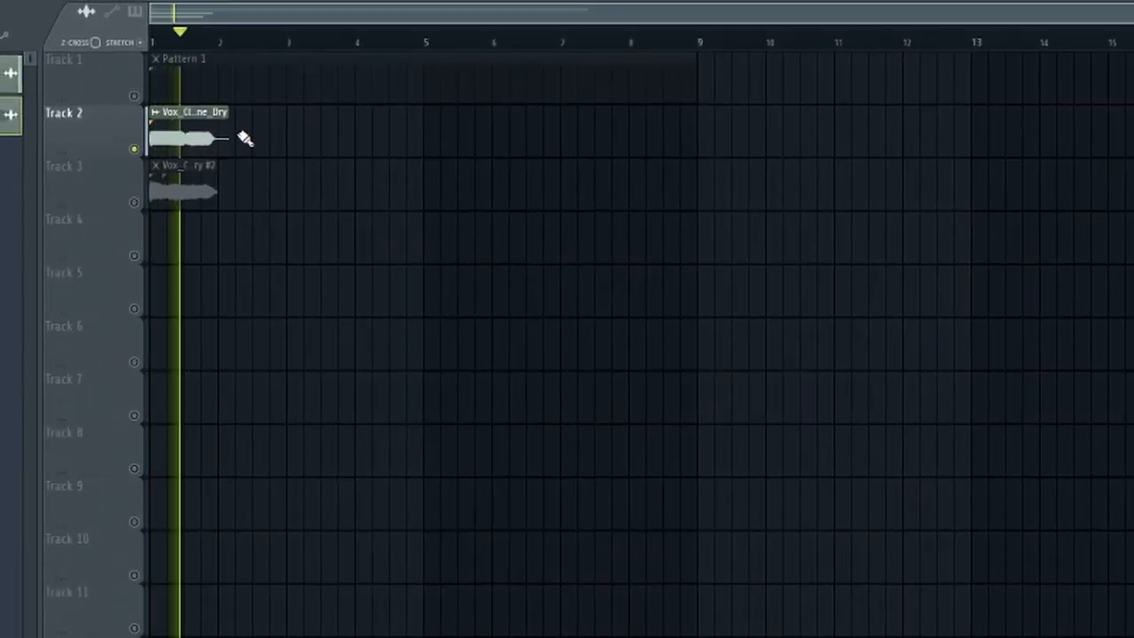
key(space)
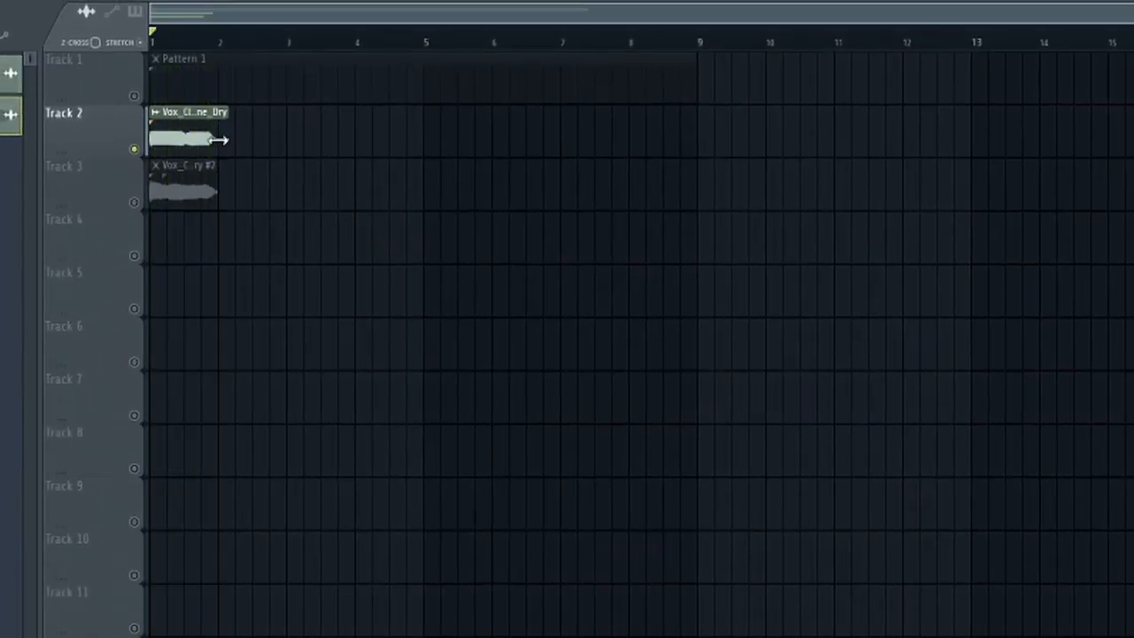
click(151, 206)
key(space)
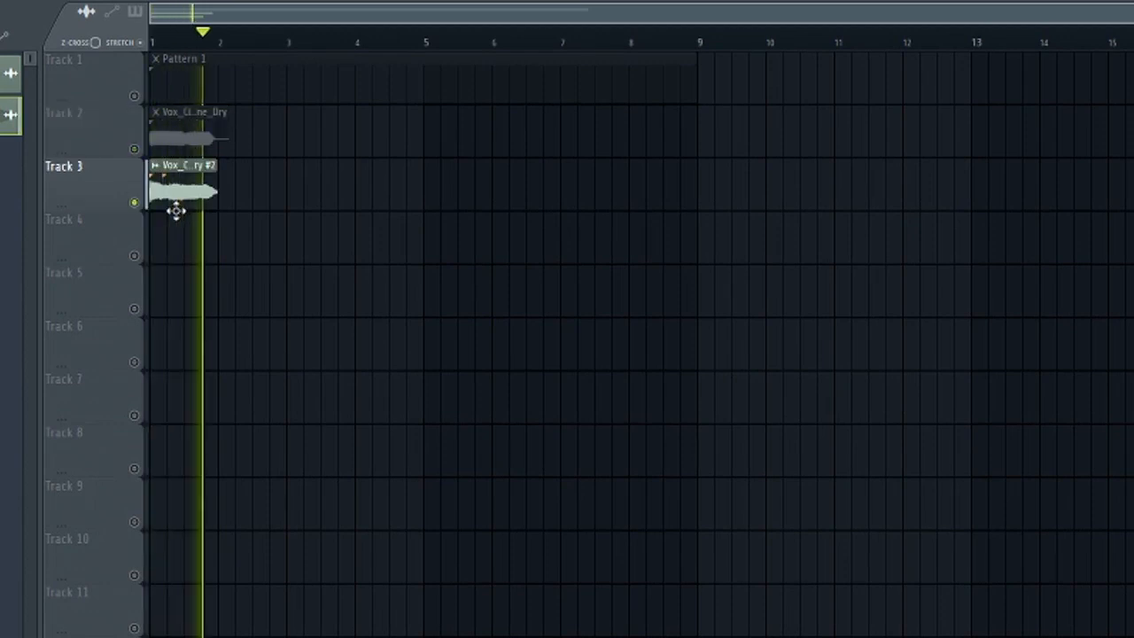
key(space)
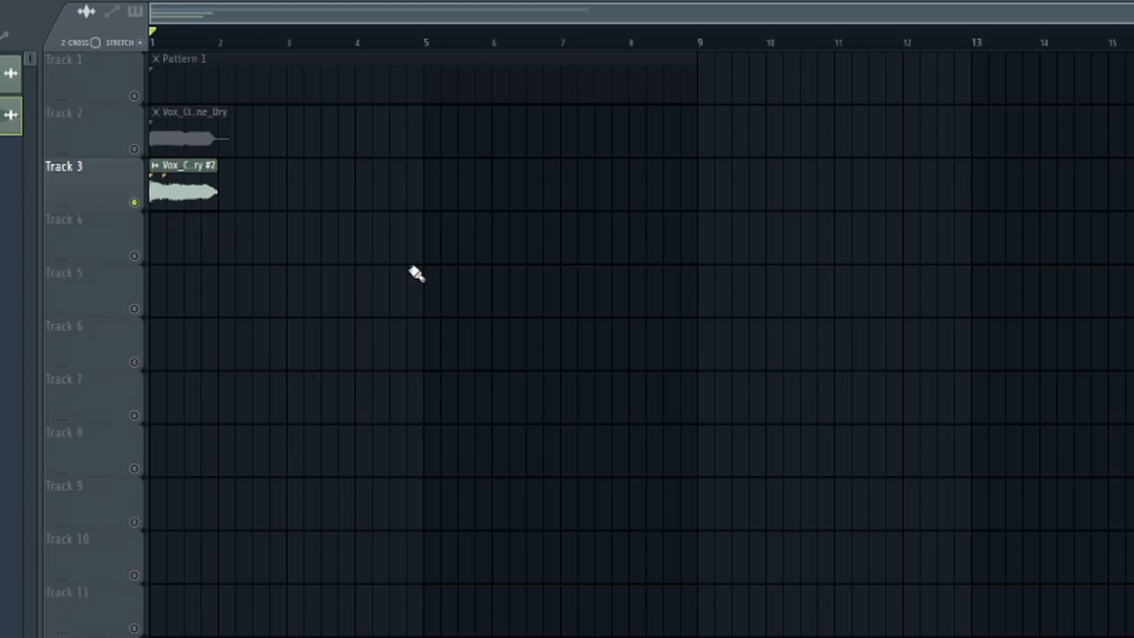
key(ctrl+z)
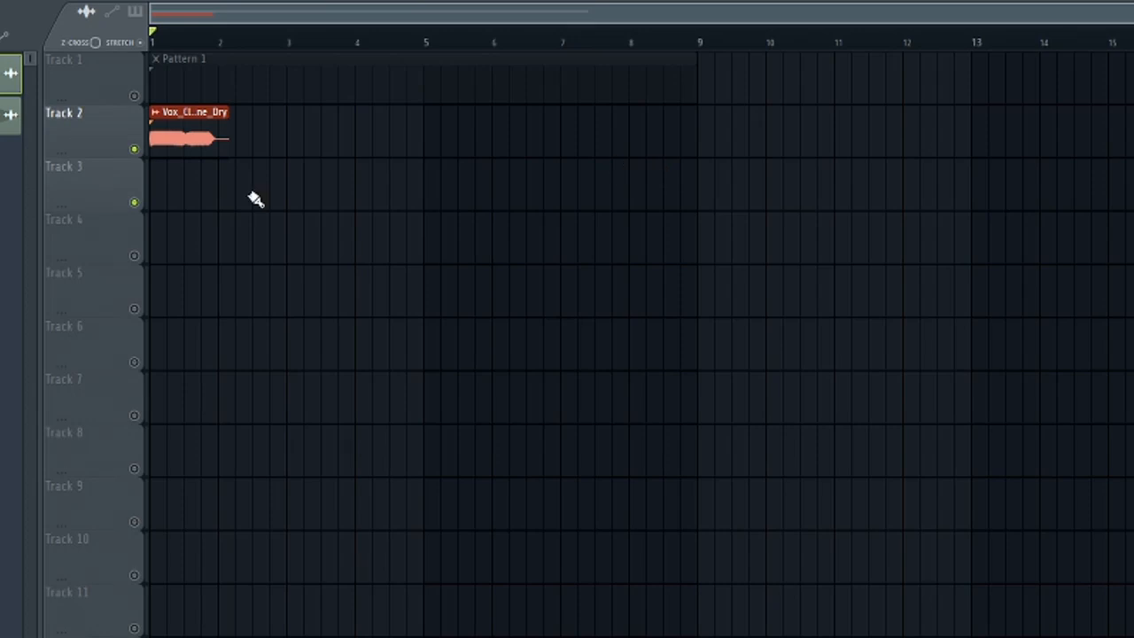
Step: Create a volume automation clip for the Outer Steller 100 Em audio clip and place it on Track 3
right_click(152, 124)
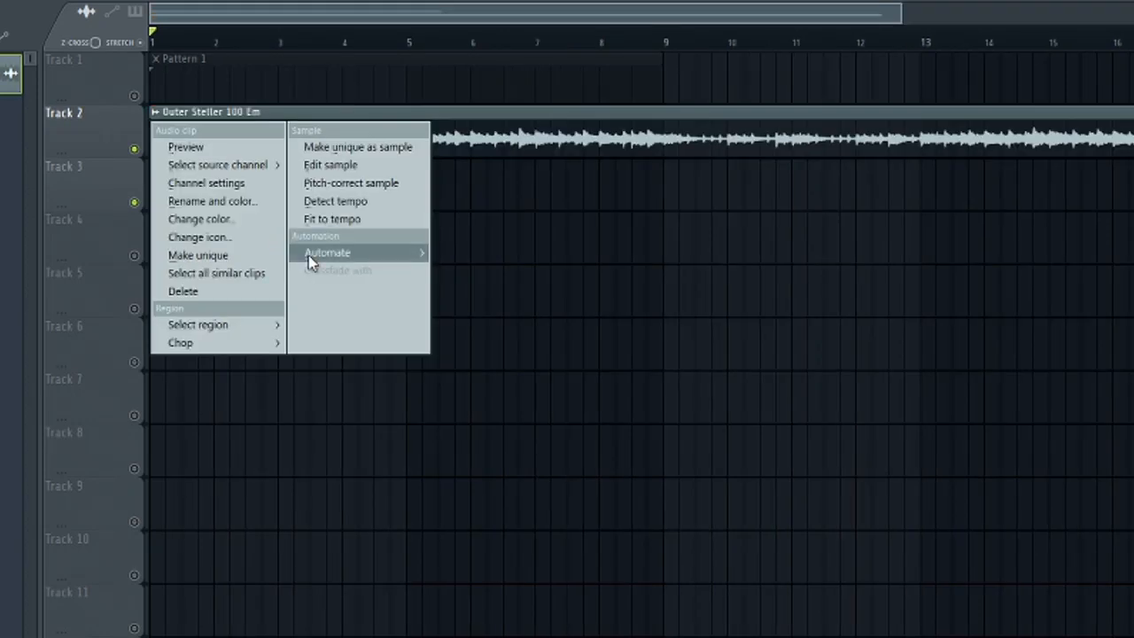
mouse_move(329, 252)
click(483, 272)
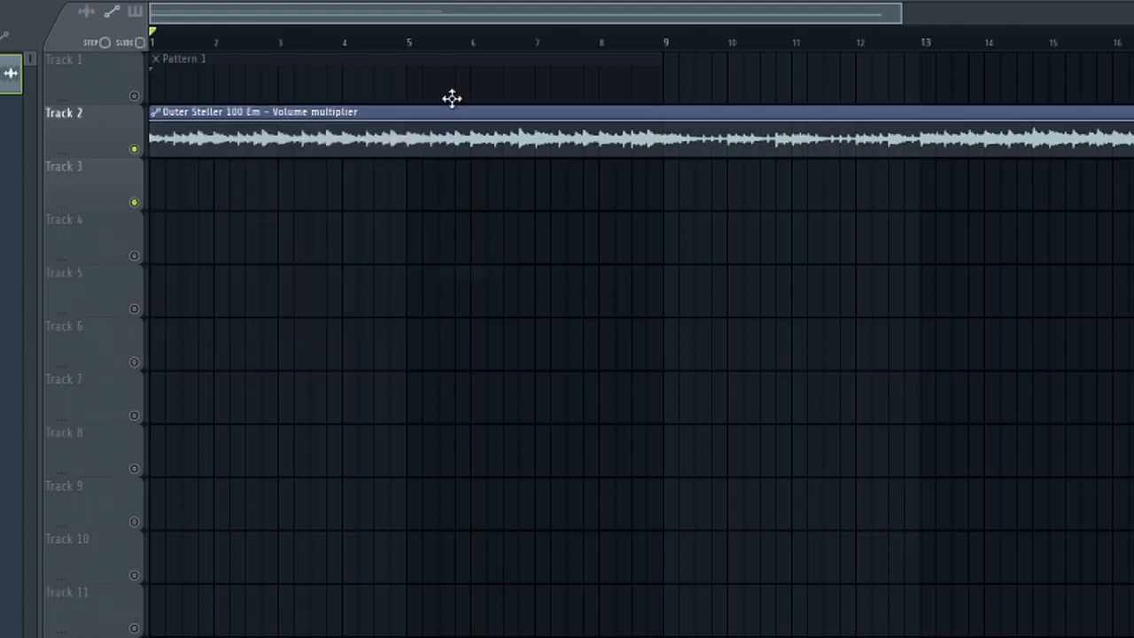
drag(360, 114, 334, 198)
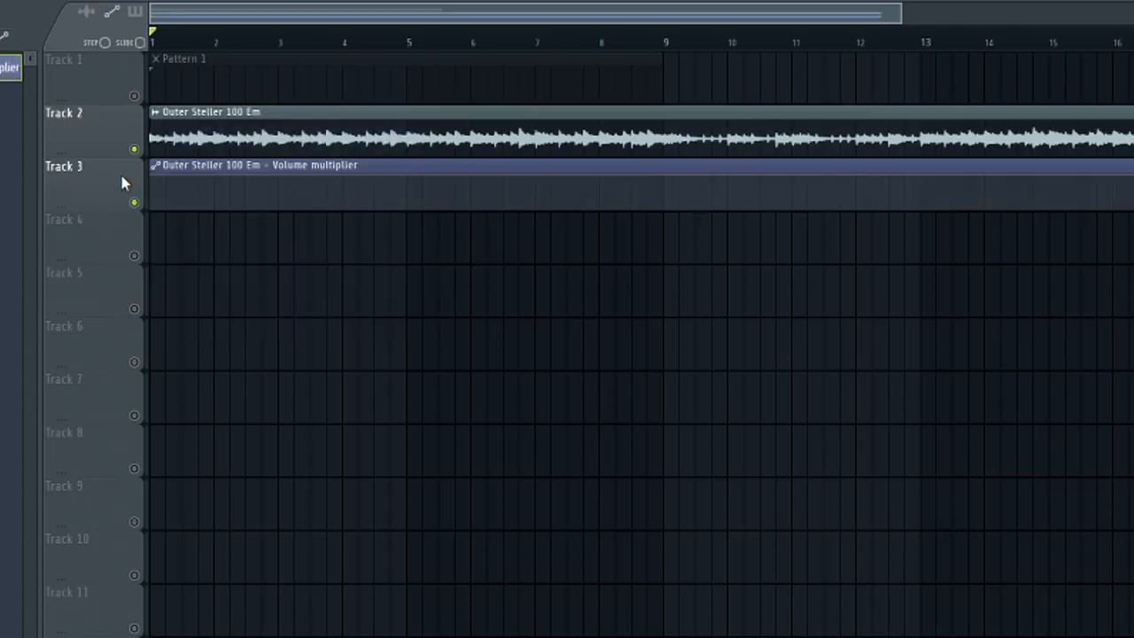
Step: Shape the volume automation to ramp up from zero at bar 1 and drop vertically to zero shortly before bar 2
click(200, 173)
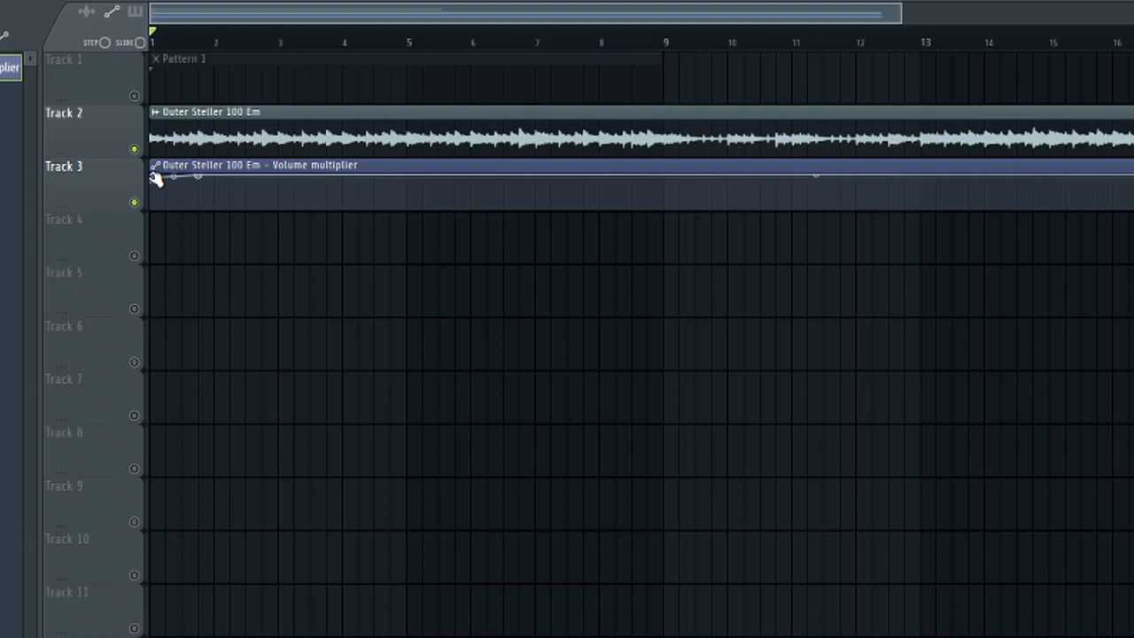
drag(154, 178, 173, 212)
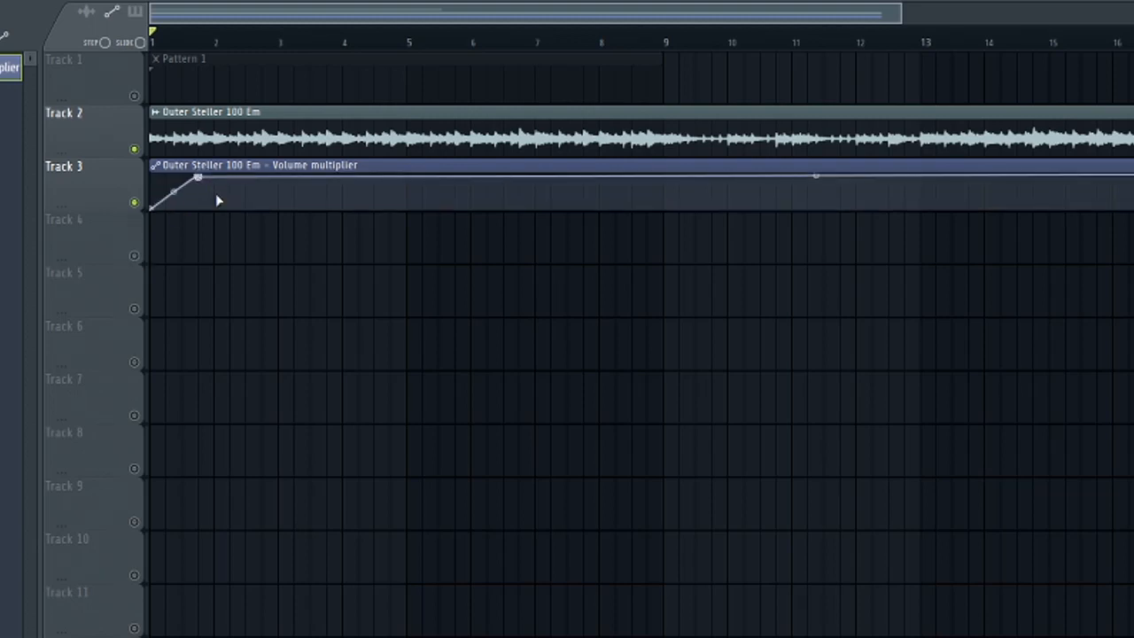
drag(201, 178, 227, 235)
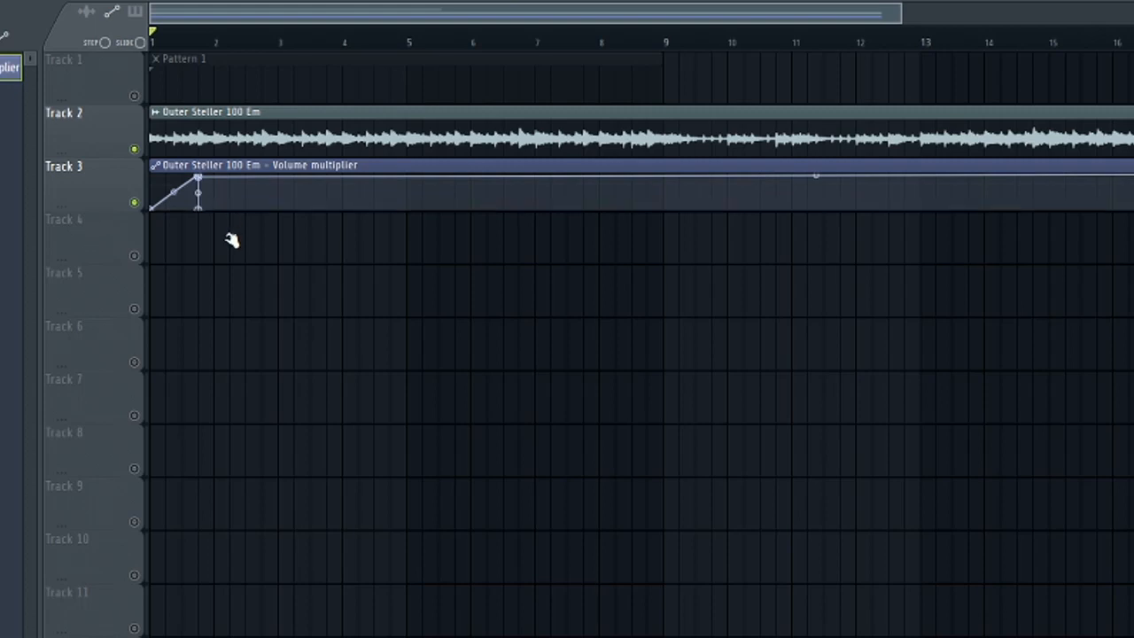
Step: Try adding a zero-volume automation point just after bar 2 for a sloped fall, and undo it
right_click(217, 180)
click(217, 180)
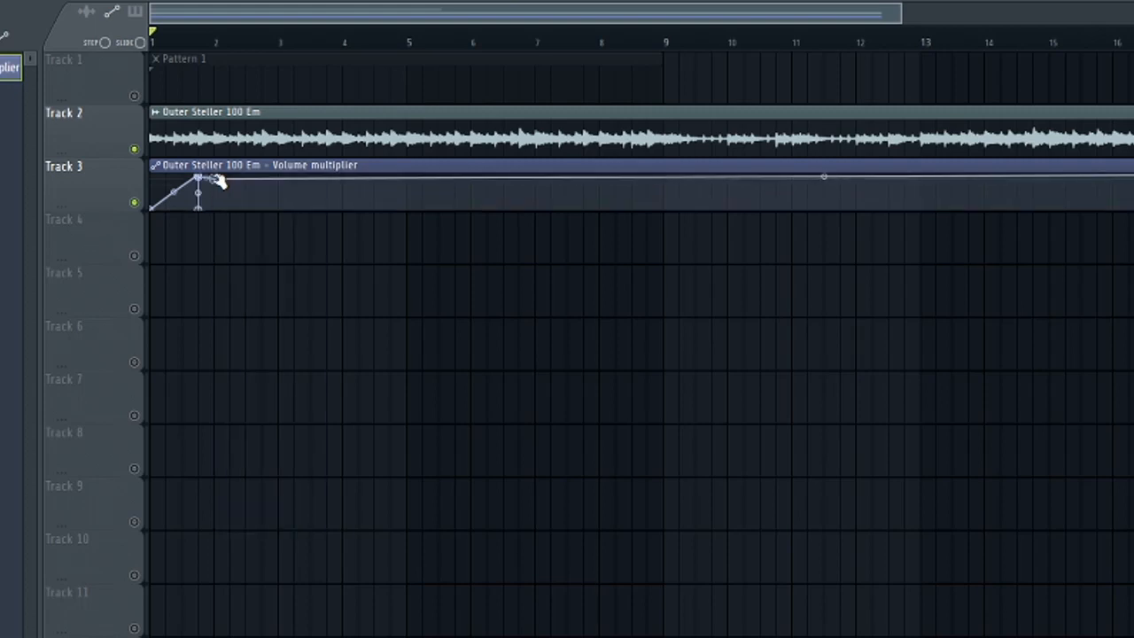
drag(217, 180, 243, 240)
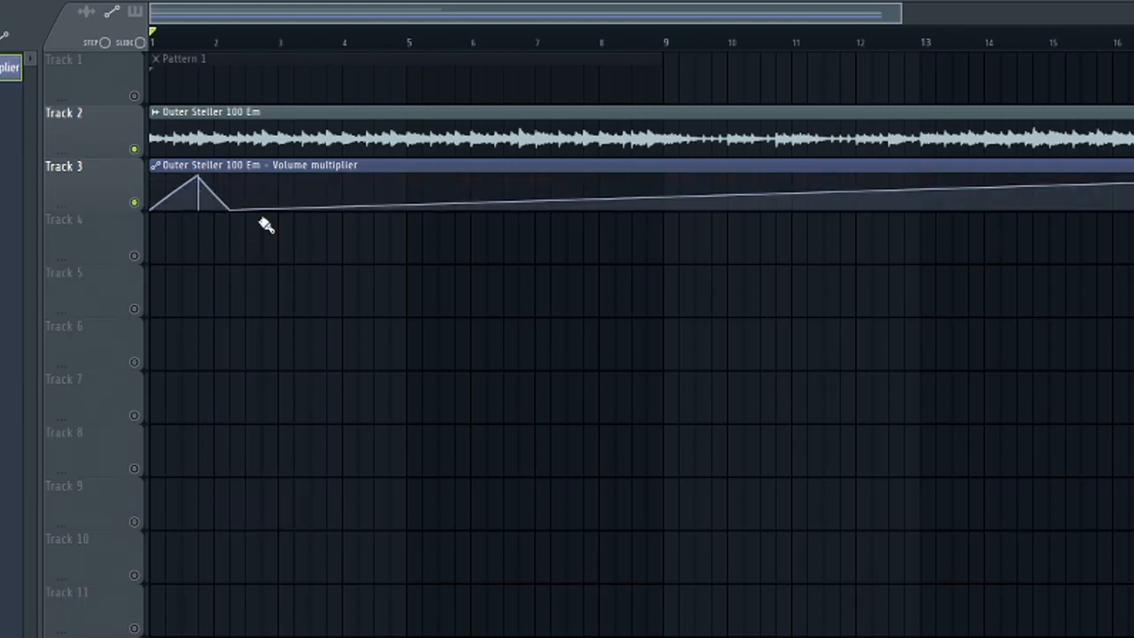
key(ctrl+z)
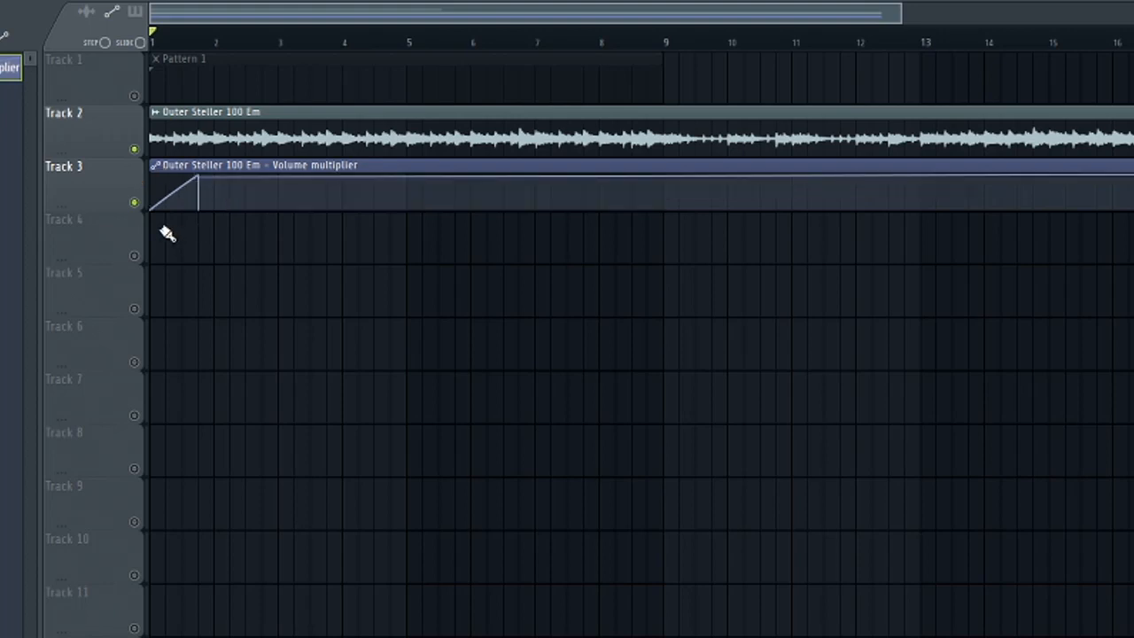
Step: Undo the hand-drawn ramp in the Track 3 volume automation clip and start Create sequence for that clip
key(ctrl+z)
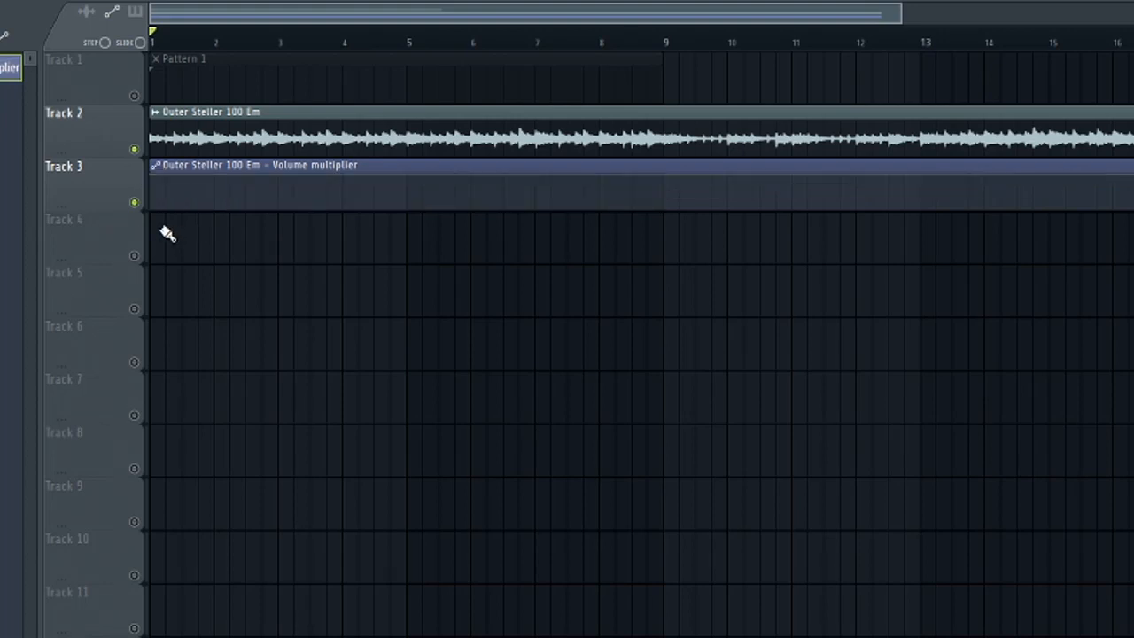
click(156, 166)
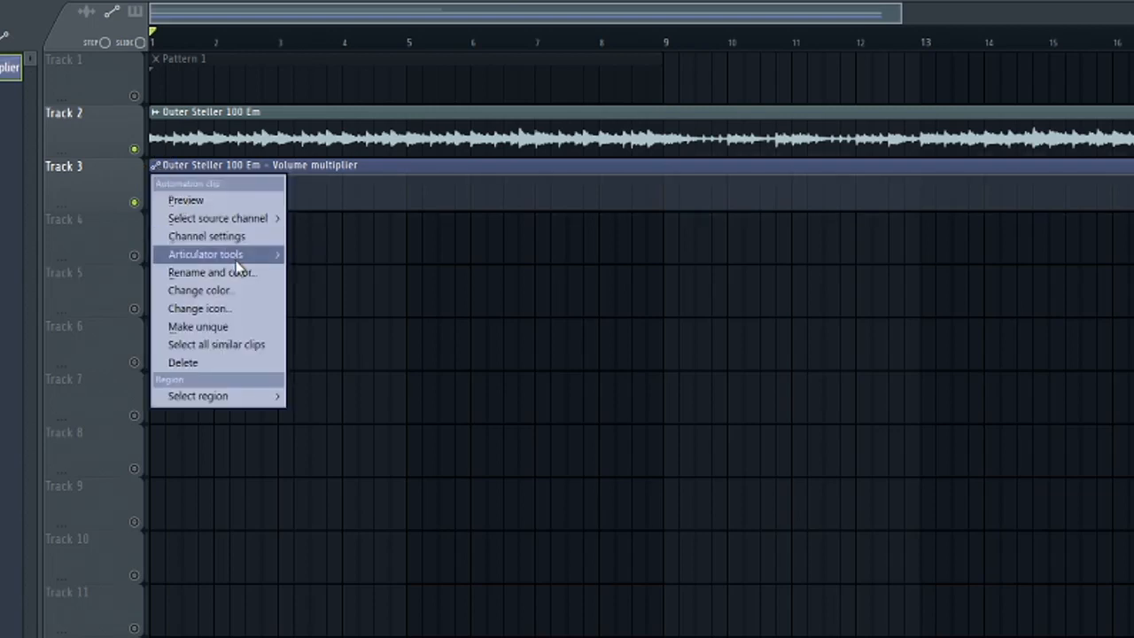
mouse_move(238, 257)
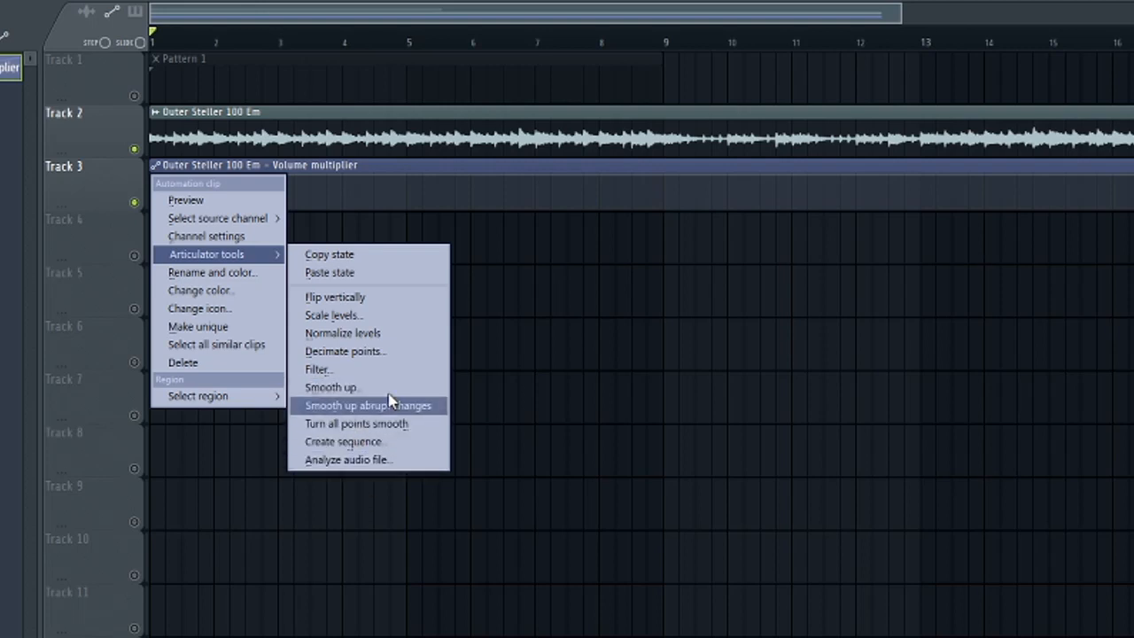
click(381, 442)
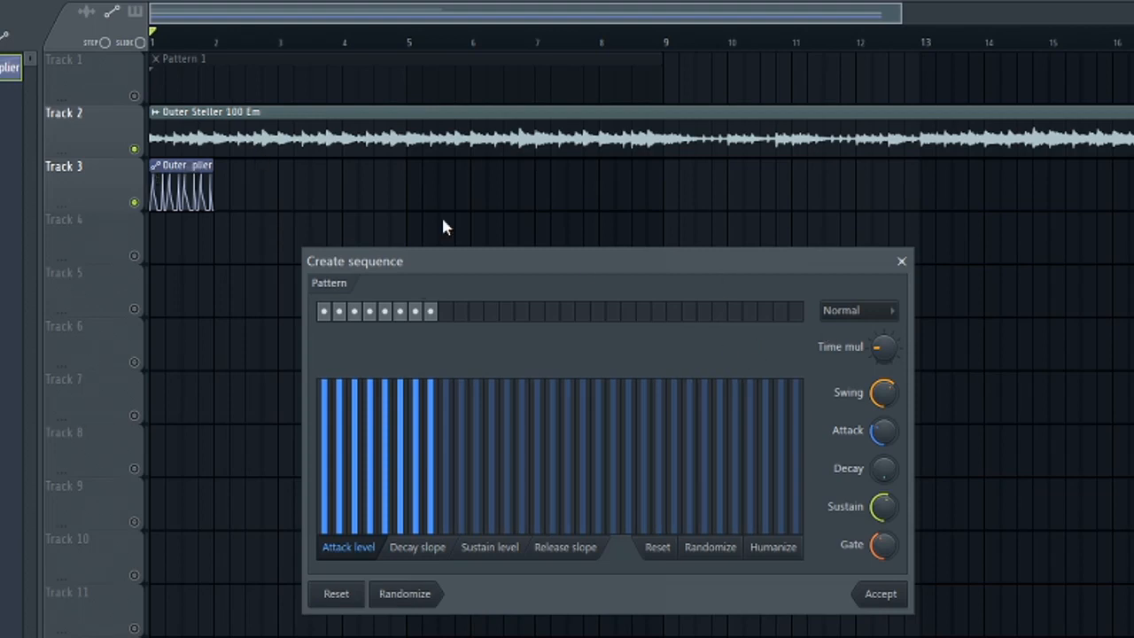
Step: Try different time multiplier, decay and gate amounts for the volume automation sequence on Track 3
drag(883, 347, 883, 415)
mouse_move(886, 471)
mouse_down()
mouse_move(886, 416)
mouse_move(896, 549)
mouse_move(896, 483)
mouse_up()
drag(883, 554, 884, 580)
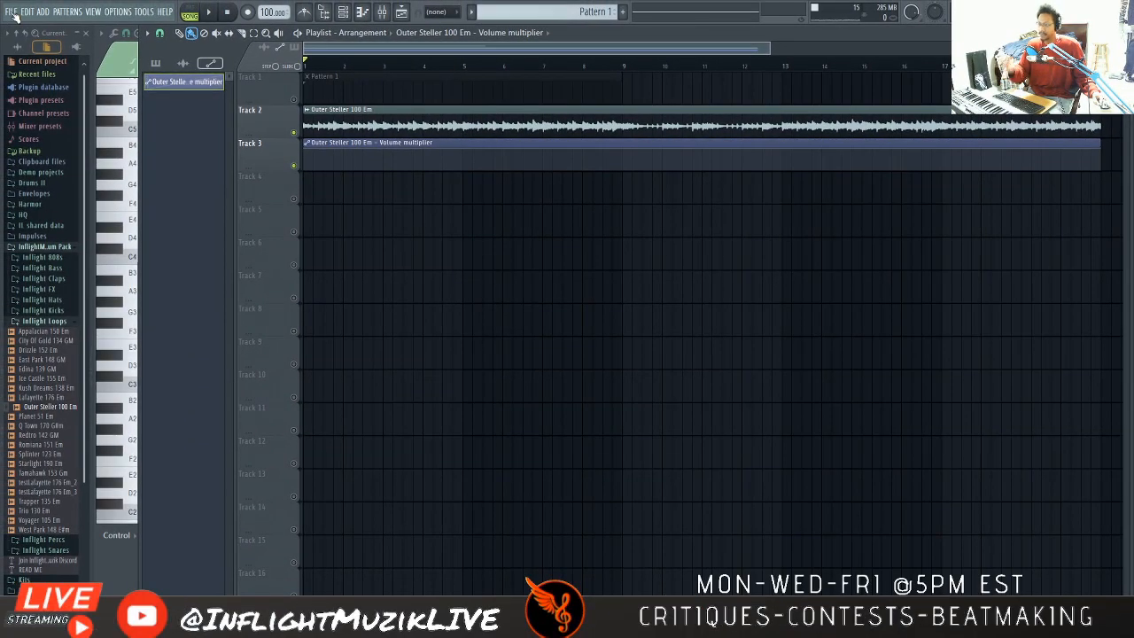
Step: Look through the project's export options, including All playlist tracks, without exporting
click(11, 11)
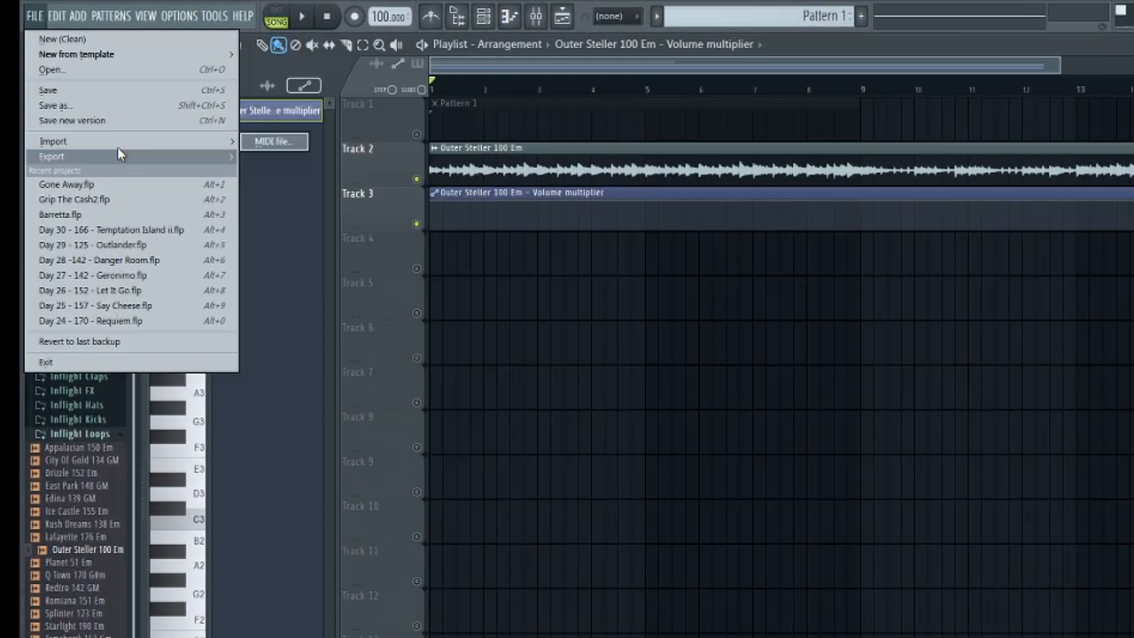
mouse_move(128, 155)
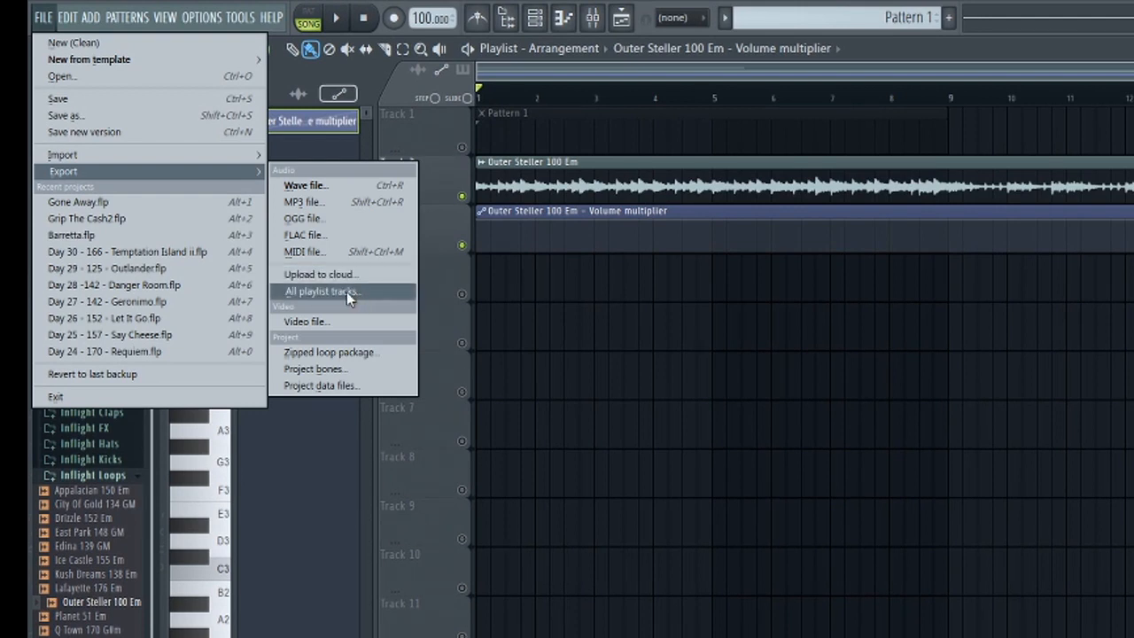
click(1088, 60)
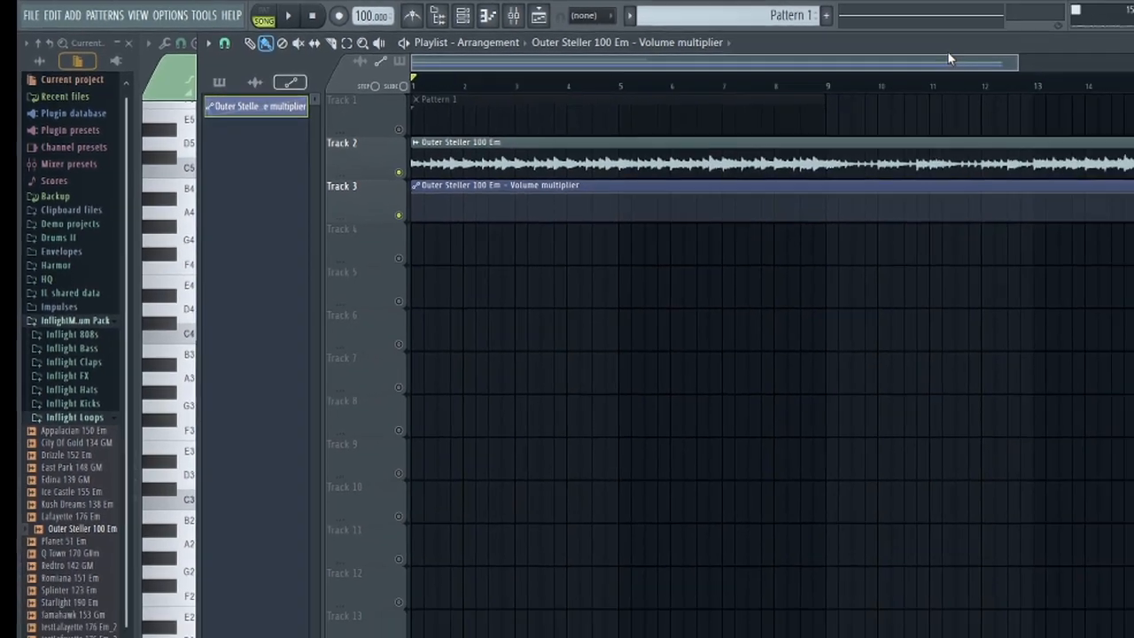
Step: Show the mixer and inspect the effect slots of the Splash and Kick tracks
click(516, 16)
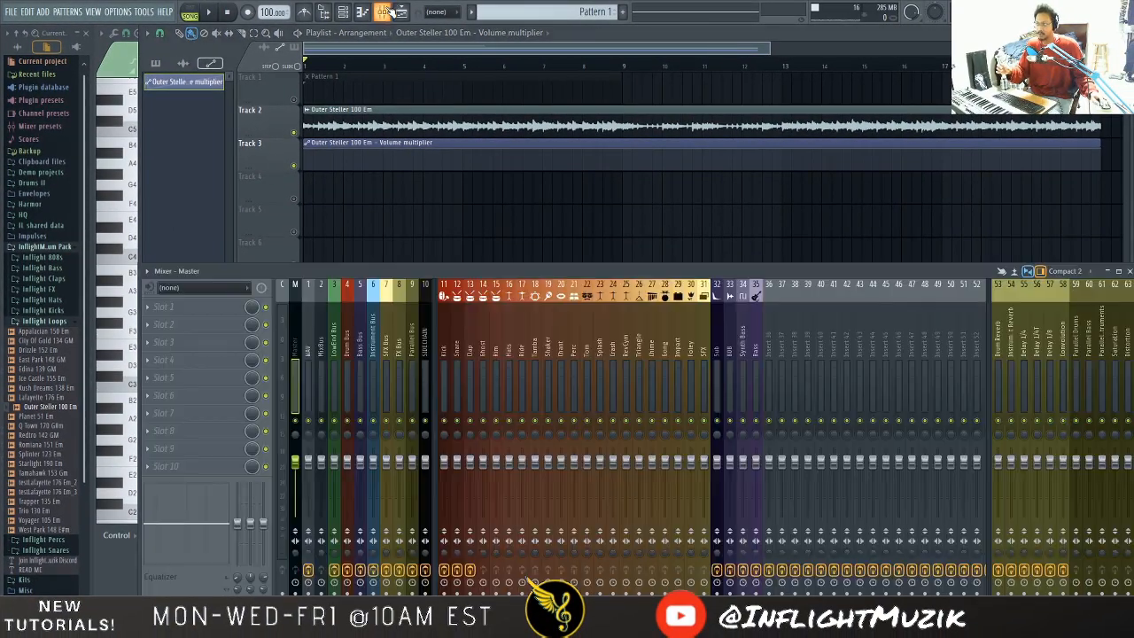
click(600, 346)
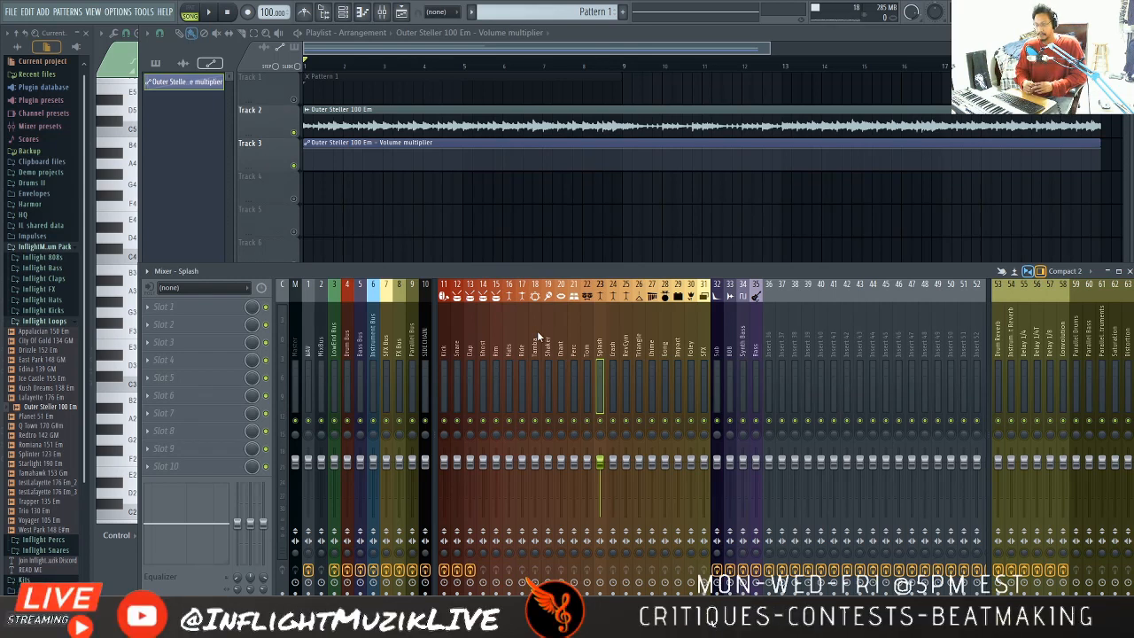
click(451, 337)
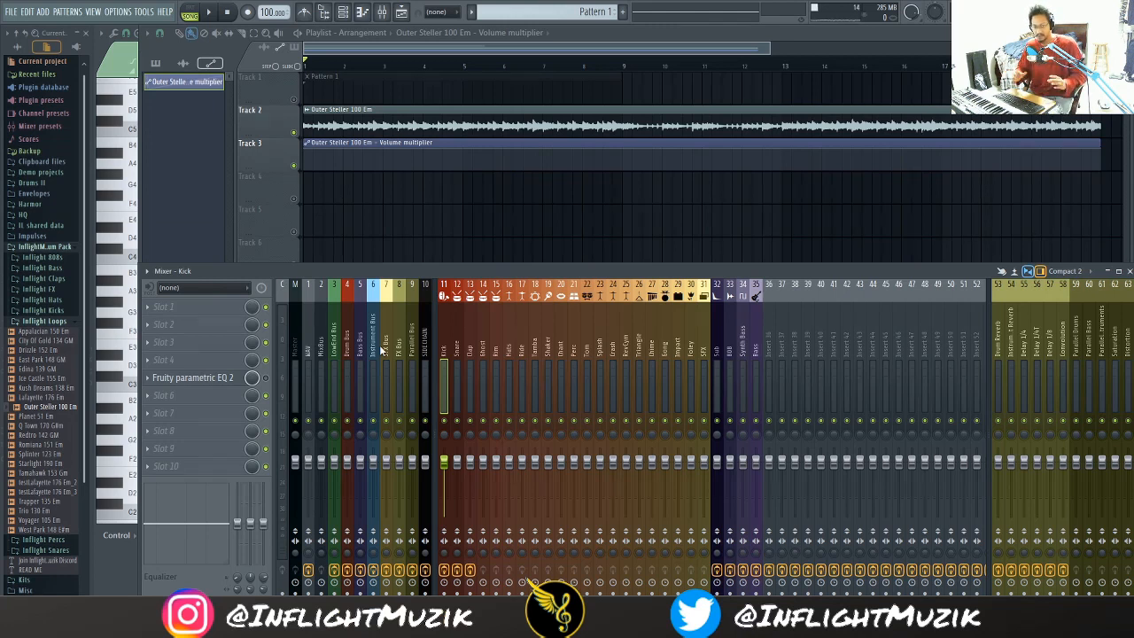
Step: Start exporting all playlist tracks of the project
click(10, 12)
mouse_move(79, 116)
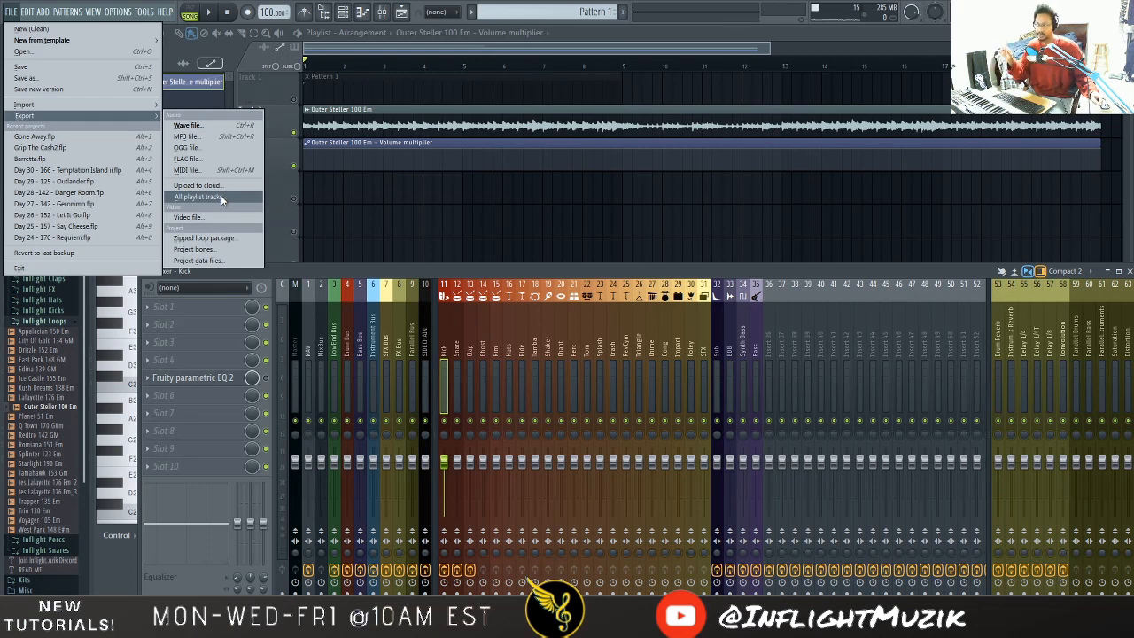
click(222, 199)
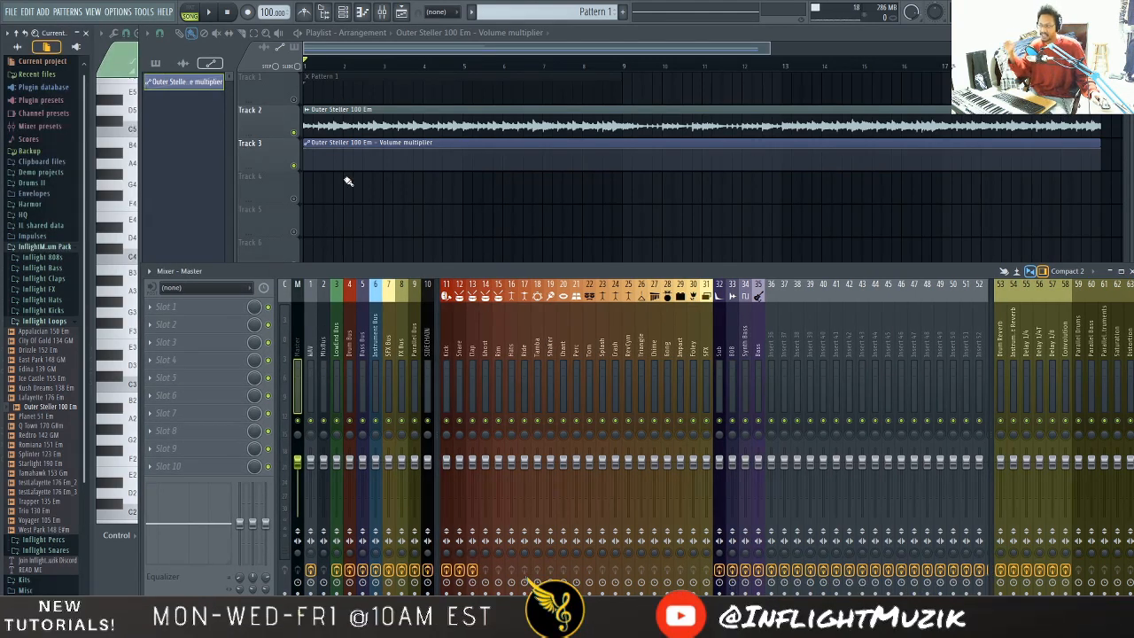
Step: Step through the mixer buses FX, SFX, Bass, Drum, LowEnd and MixBus to review their effect slots
click(401, 348)
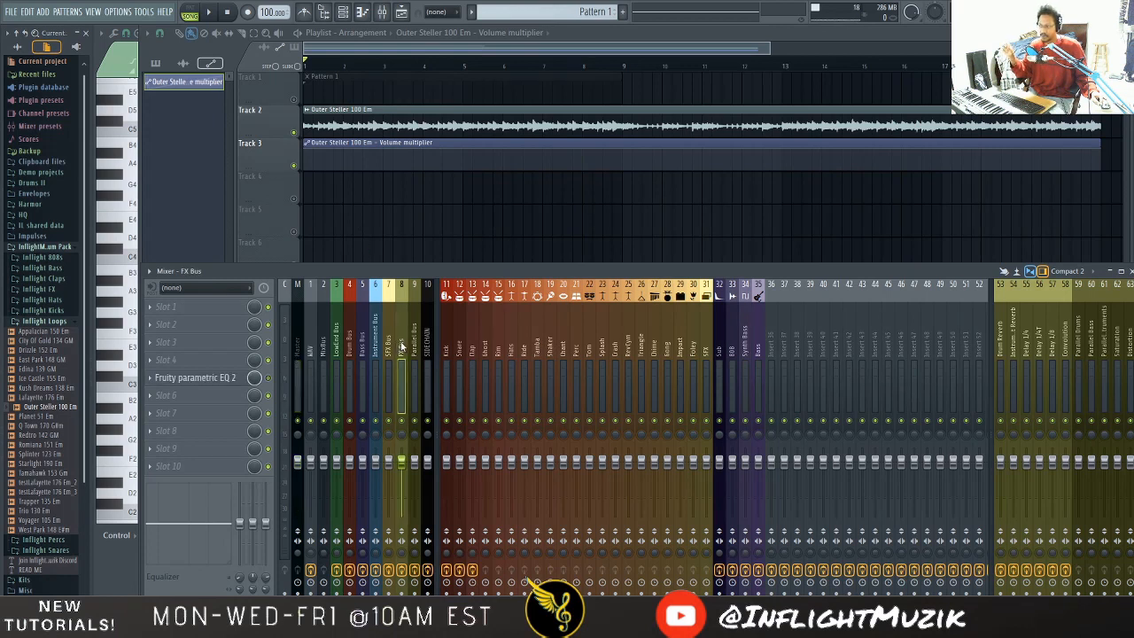
click(388, 346)
click(361, 341)
click(349, 343)
click(337, 347)
click(324, 350)
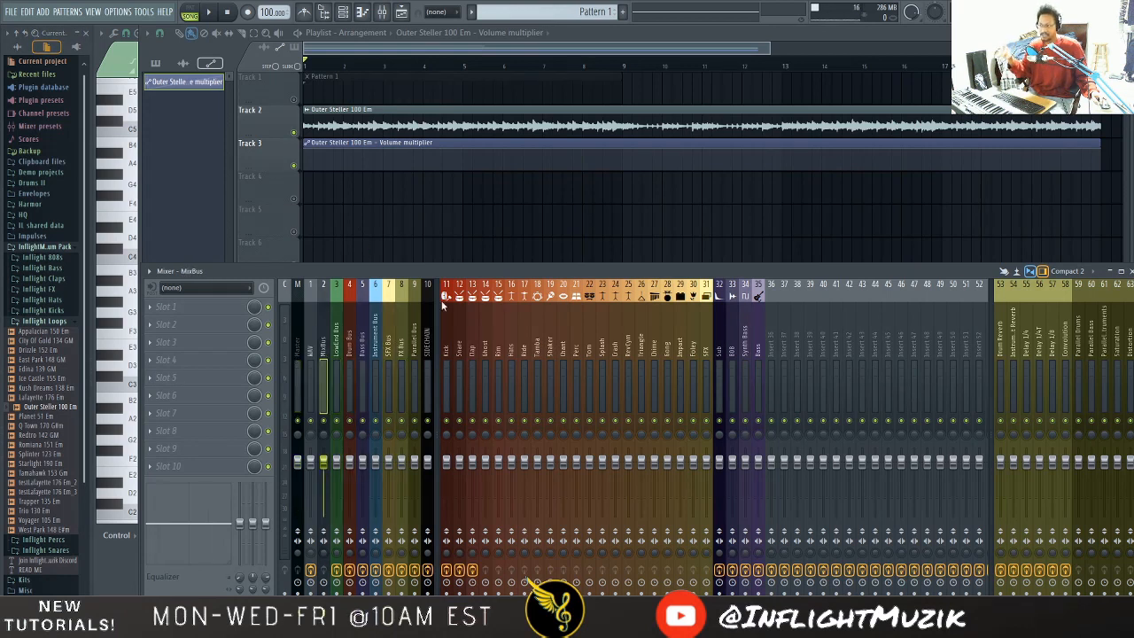